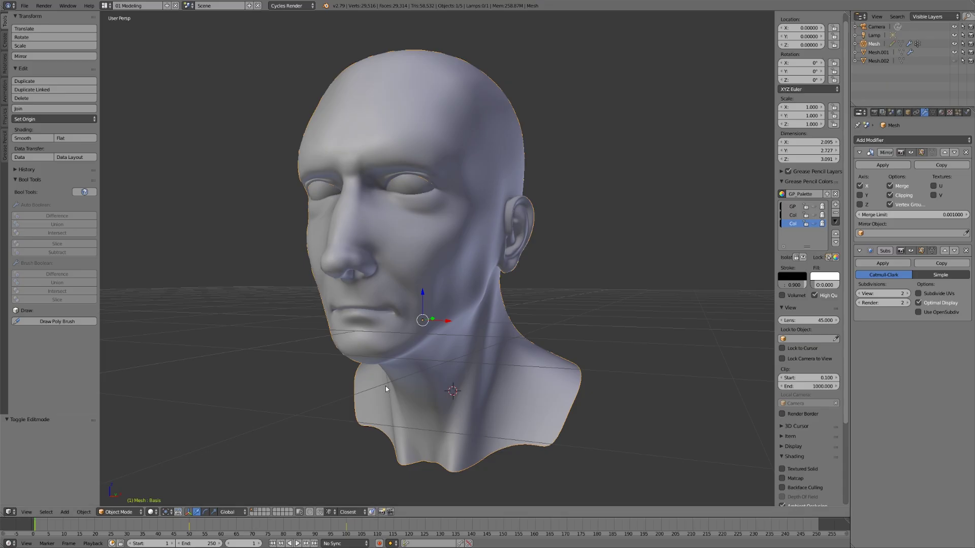
- Examine the head model from several angles, comparing it with the subdivision surface display off and on
{"action": "left_click_drag", "start_coordinate": [363, 387], "coordinate": [359, 418], "text": "alt"}
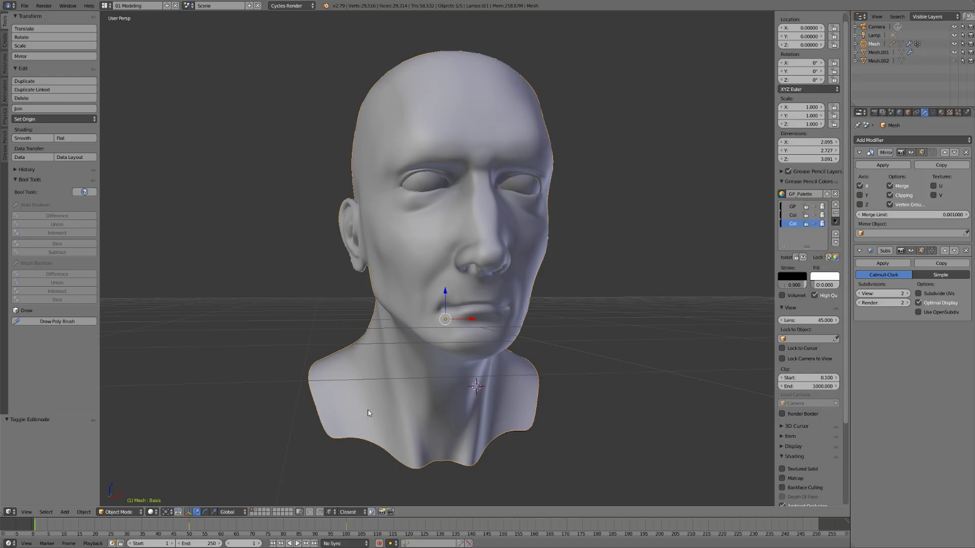
{"action": "mouse_move", "coordinate": [560, 326]}
{"action": "left_mouse_down", "text": "alt"}
{"action": "mouse_move", "coordinate": [581, 320]}
{"action": "mouse_move", "coordinate": [543, 322]}
{"action": "mouse_move", "coordinate": [555, 324]}
{"action": "left_mouse_up", "text": "alt"}
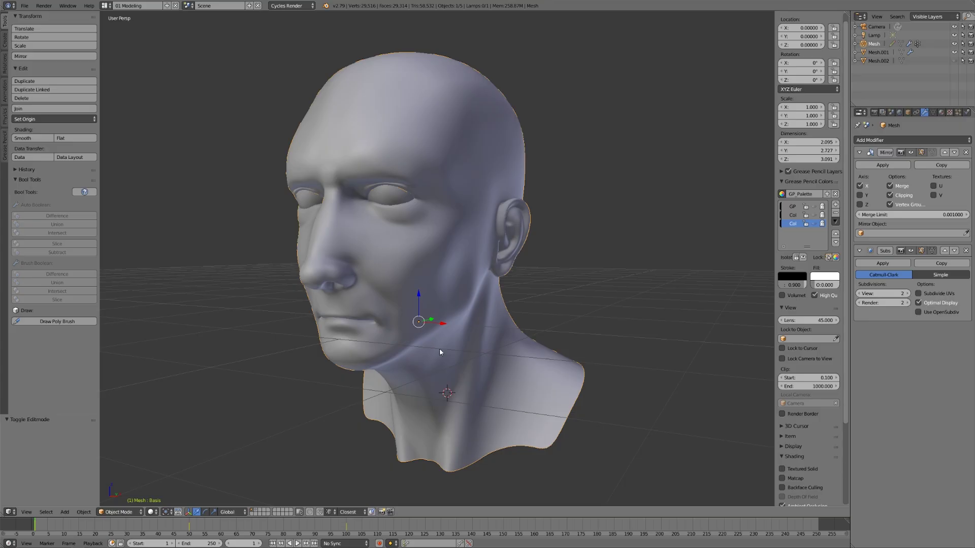
{"action": "left_click_drag", "start_coordinate": [552, 306], "coordinate": [496, 324], "text": "alt"}
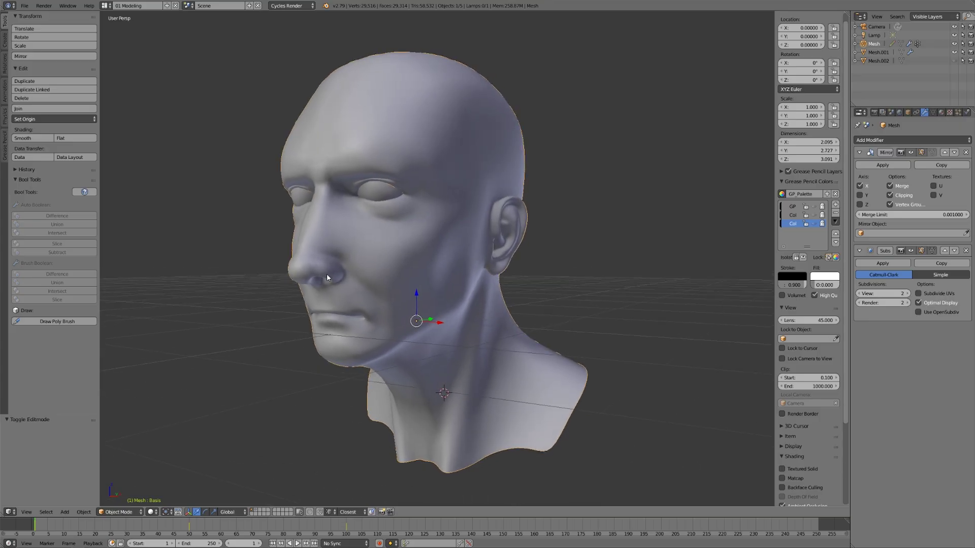
{"action": "left_click_drag", "start_coordinate": [372, 309], "coordinate": [305, 264], "text": "alt"}
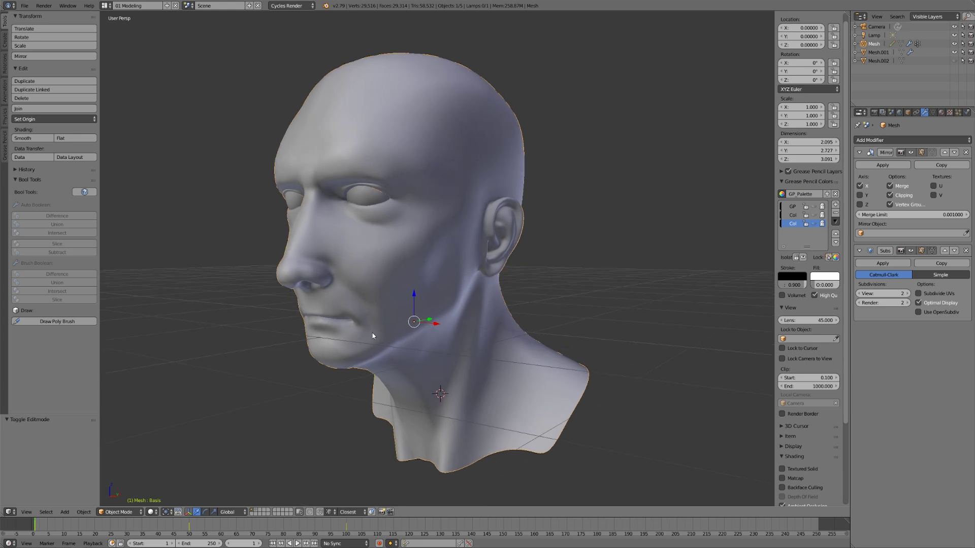
{"action": "left_click_drag", "start_coordinate": [373, 335], "coordinate": [412, 285], "text": "alt"}
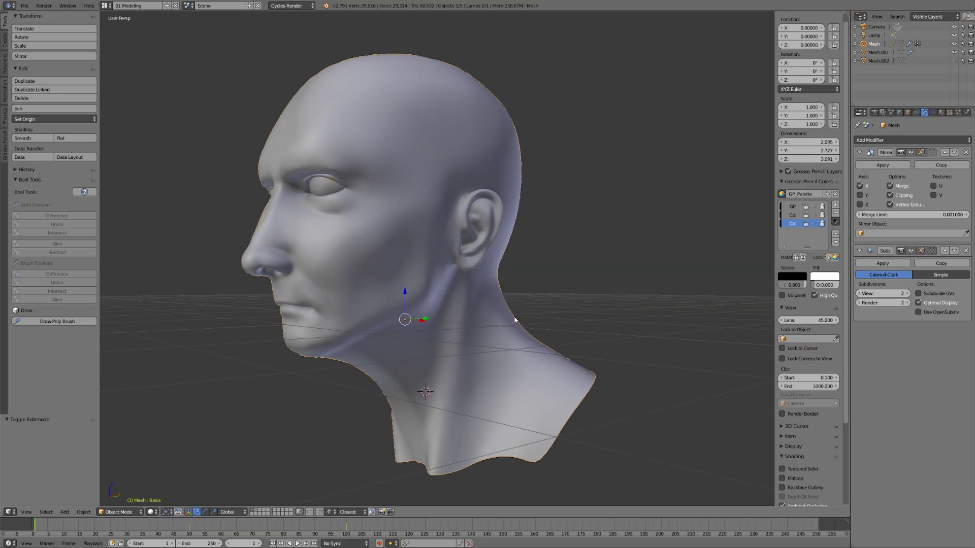
{"action": "left_click", "coordinate": [911, 251]}
{"action": "left_click_drag", "start_coordinate": [449, 315], "coordinate": [491, 321], "text": "alt"}
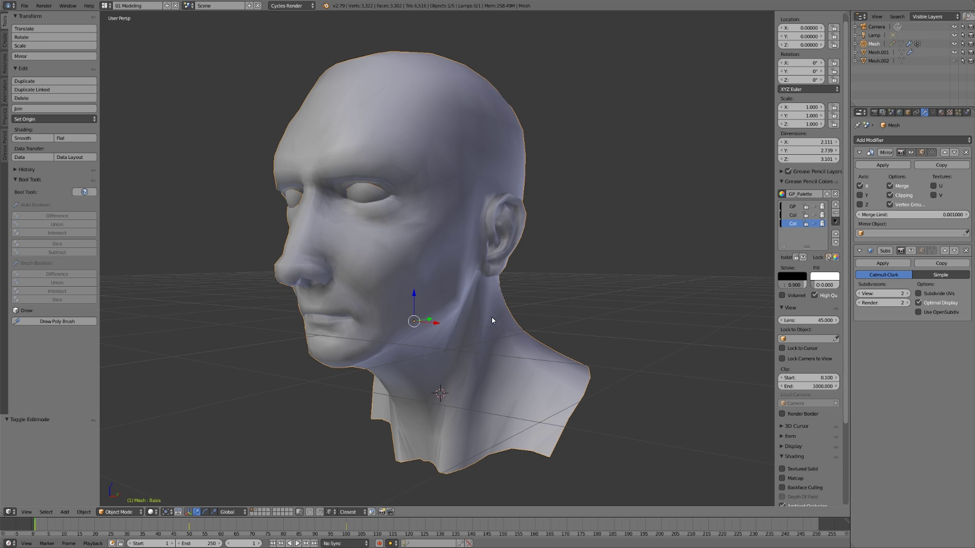
{"action": "middle_click_drag", "start_coordinate": [434, 336], "coordinate": [498, 367]}
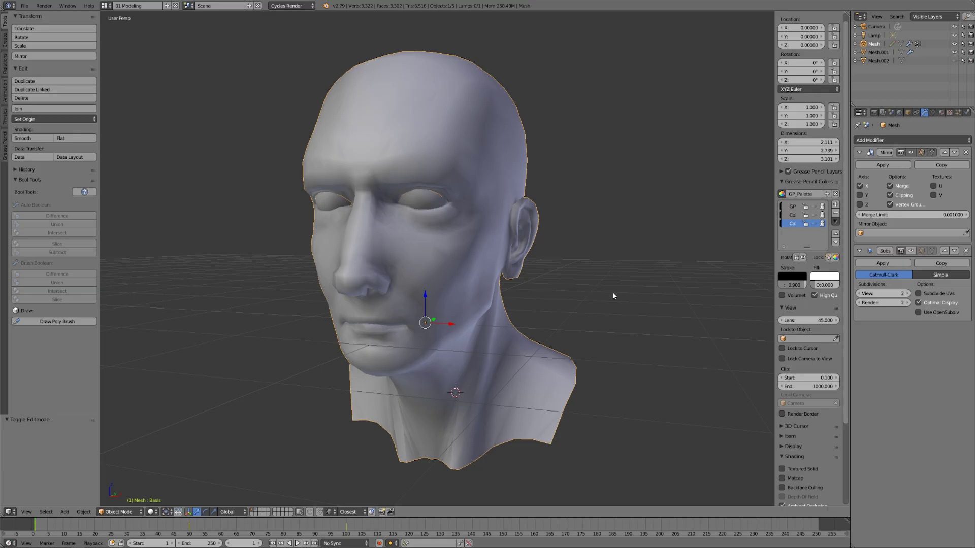
{"action": "left_click", "coordinate": [912, 251]}
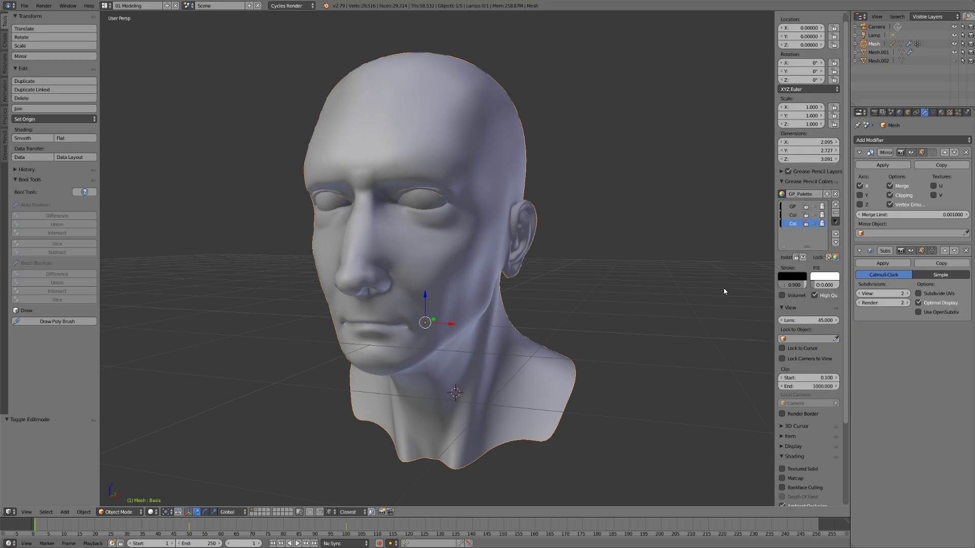
- Remove the existing colours from the grease pencil palette and add one new black stroke colour
{"action": "middle_click_drag", "start_coordinate": [547, 306], "coordinate": [545, 309]}
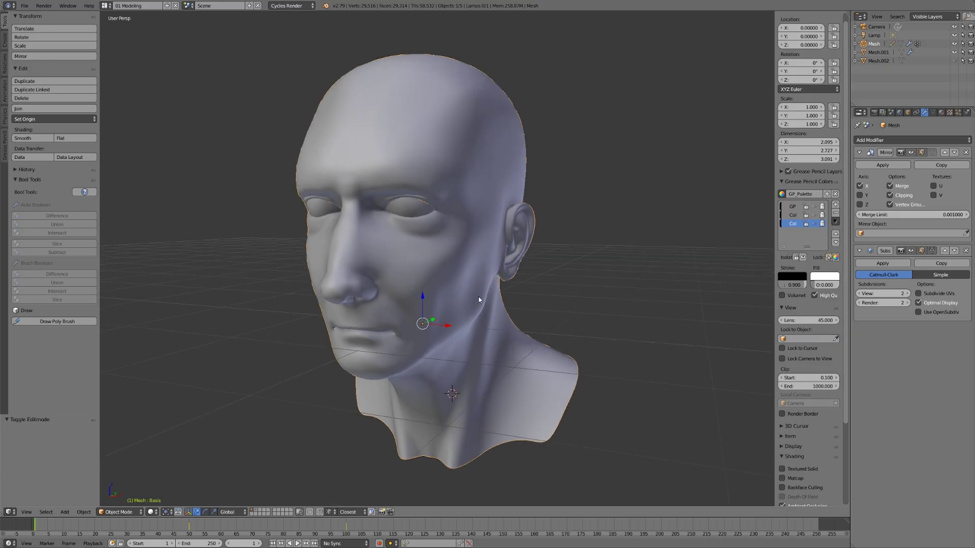
{"action": "mouse_move", "coordinate": [389, 227]}
{"action": "left_mouse_down"}
{"action": "mouse_move", "coordinate": [424, 244]}
{"action": "mouse_move", "coordinate": [448, 219]}
{"action": "left_mouse_up"}
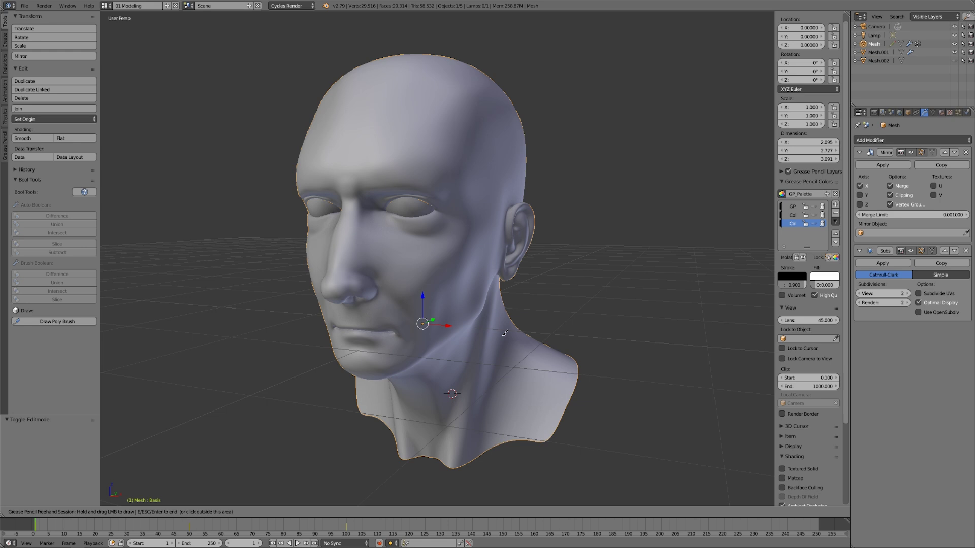
{"action": "left_click", "coordinate": [835, 213]}
{"action": "left_click", "coordinate": [835, 213]}
{"action": "left_click", "coordinate": [835, 213]}
{"action": "left_click", "coordinate": [835, 204]}
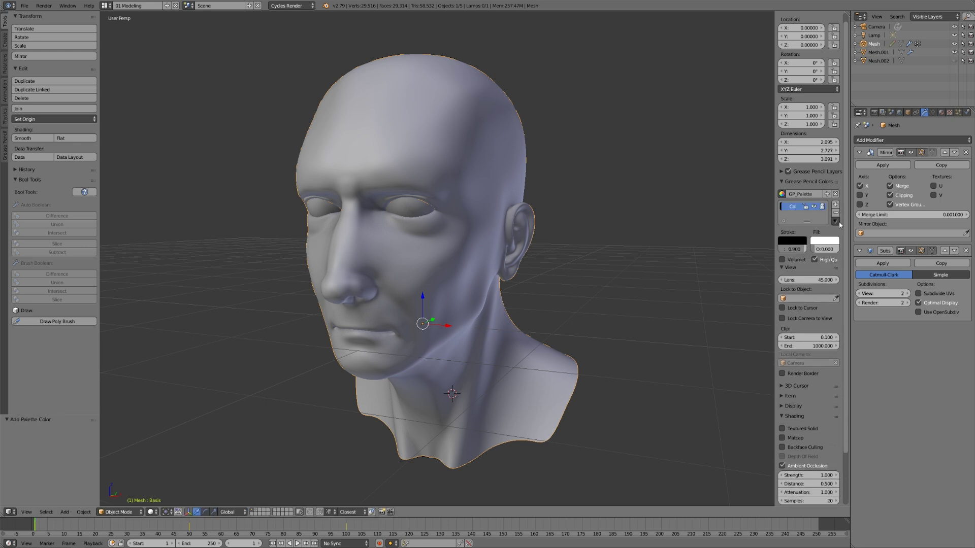
{"action": "left_click_drag", "start_coordinate": [394, 234], "coordinate": [471, 247]}
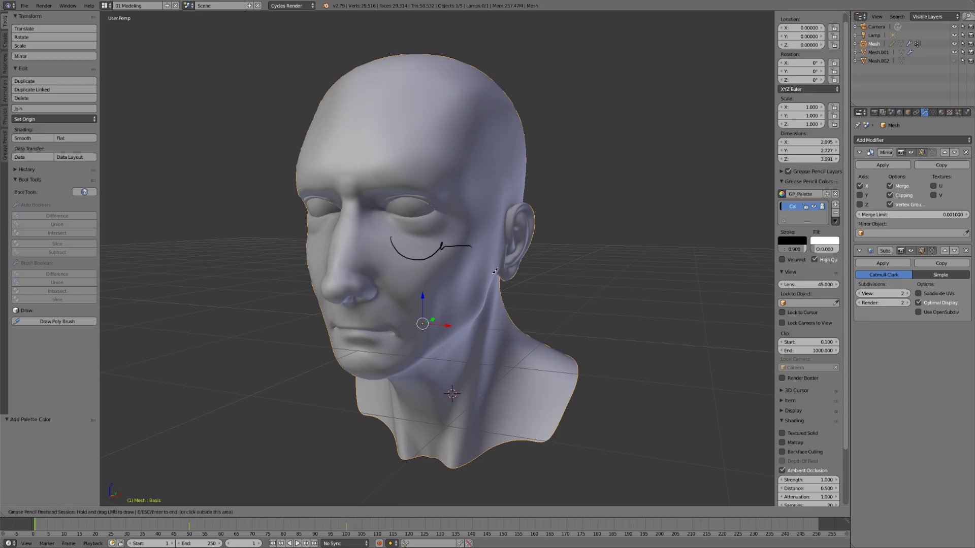
{"action": "mouse_move", "coordinate": [448, 239]}
{"action": "right_mouse_down"}
{"action": "mouse_move", "coordinate": [461, 256]}
{"action": "mouse_move", "coordinate": [437, 241]}
{"action": "mouse_move", "coordinate": [426, 259]}
{"action": "mouse_move", "coordinate": [395, 244]}
{"action": "mouse_move", "coordinate": [407, 255]}
{"action": "mouse_move", "coordinate": [475, 231]}
{"action": "right_mouse_up"}
{"action": "key", "text": "Escape"}
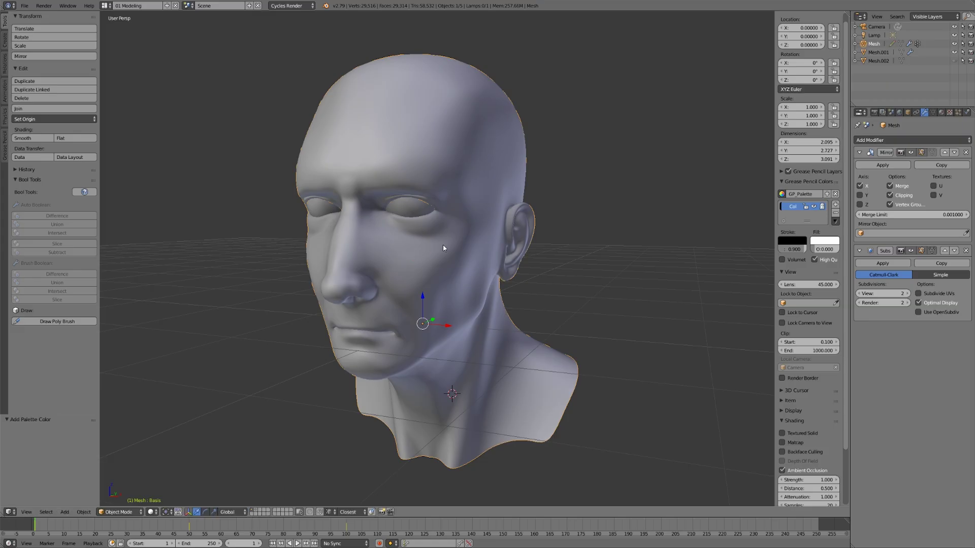
- Draw black grease pencil strokes along the brow ridge and around the upper and lower eyelids of one eye
{"action": "mouse_move", "coordinate": [443, 247]}
{"action": "middle_mouse_down"}
{"action": "mouse_move", "coordinate": [429, 249]}
{"action": "mouse_move", "coordinate": [441, 243]}
{"action": "middle_mouse_up"}
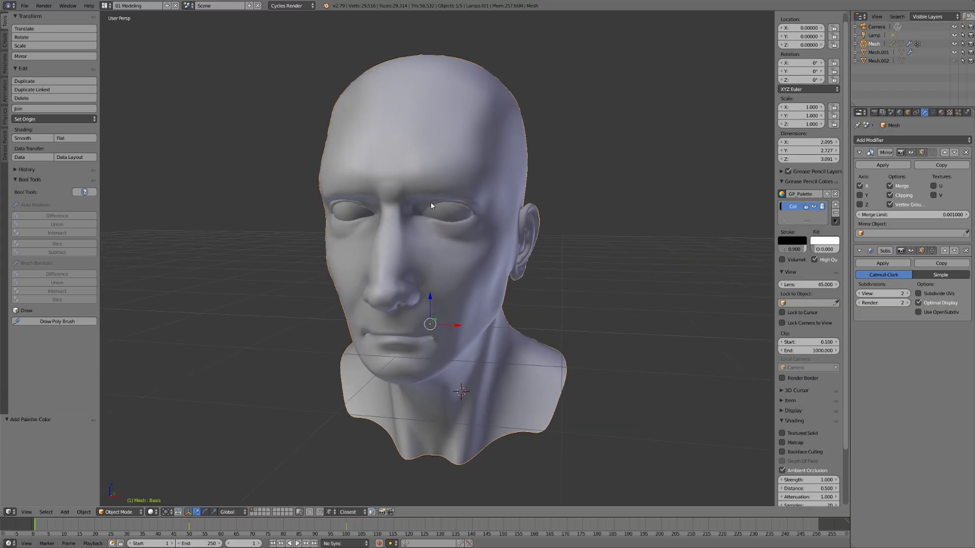
{"action": "mouse_move", "coordinate": [400, 178]}
{"action": "left_mouse_down"}
{"action": "mouse_move", "coordinate": [412, 193]}
{"action": "mouse_move", "coordinate": [489, 193]}
{"action": "left_mouse_up"}
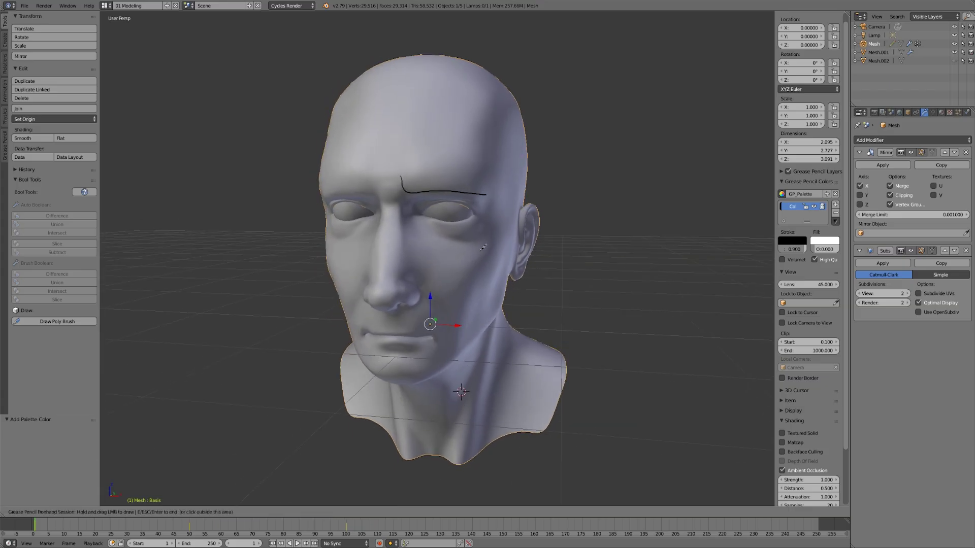
{"action": "middle_click_drag", "start_coordinate": [489, 193], "coordinate": [470, 178]}
{"action": "mouse_move", "coordinate": [468, 175]}
{"action": "left_mouse_down"}
{"action": "mouse_move", "coordinate": [443, 169]}
{"action": "mouse_move", "coordinate": [411, 187]}
{"action": "mouse_move", "coordinate": [447, 194]}
{"action": "mouse_move", "coordinate": [469, 186]}
{"action": "left_mouse_up"}
{"action": "mouse_move", "coordinate": [485, 209]}
{"action": "middle_mouse_down"}
{"action": "mouse_move", "coordinate": [437, 234]}
{"action": "mouse_move", "coordinate": [404, 215]}
{"action": "middle_mouse_up"}
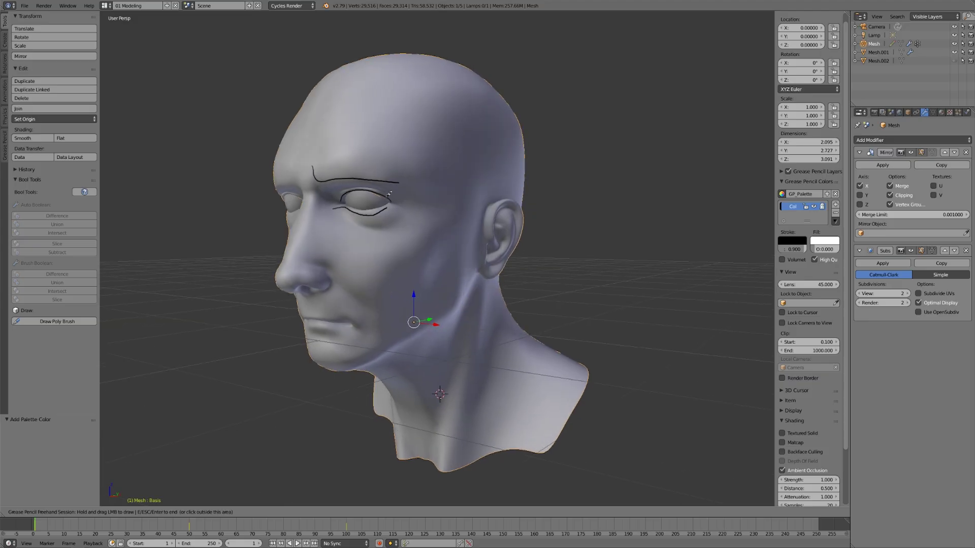
- Extend the upper eyelid line past the outer eye corner and outline the bag under the eye
{"action": "mouse_move", "coordinate": [389, 200]}
{"action": "left_mouse_down"}
{"action": "mouse_move", "coordinate": [409, 196]}
{"action": "mouse_move", "coordinate": [395, 205]}
{"action": "mouse_move", "coordinate": [409, 206]}
{"action": "left_mouse_up"}
{"action": "middle_click_drag", "start_coordinate": [427, 206], "coordinate": [424, 207]}
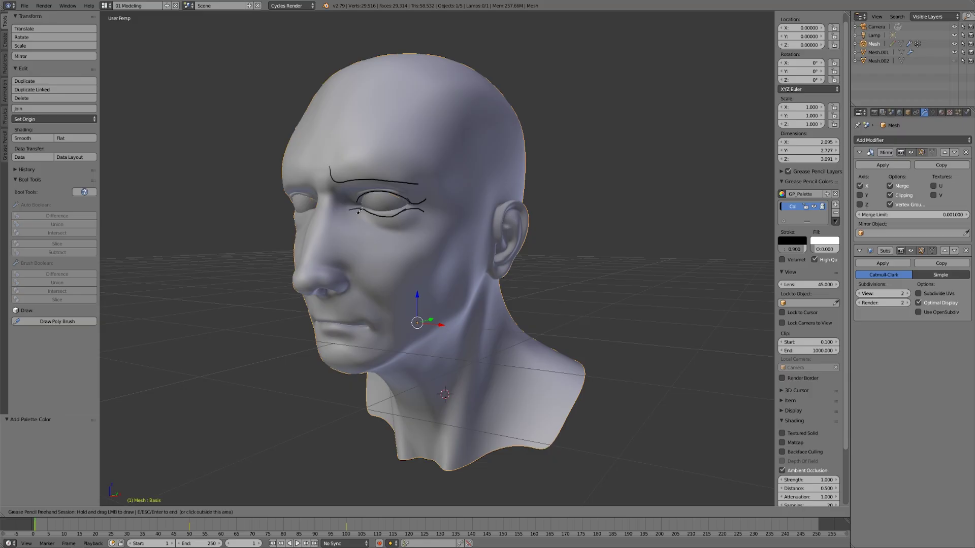
{"action": "mouse_move", "coordinate": [358, 210]}
{"action": "left_mouse_down"}
{"action": "mouse_move", "coordinate": [399, 223]}
{"action": "mouse_move", "coordinate": [422, 217]}
{"action": "left_mouse_up"}
{"action": "middle_click_drag", "start_coordinate": [422, 216], "coordinate": [427, 233]}
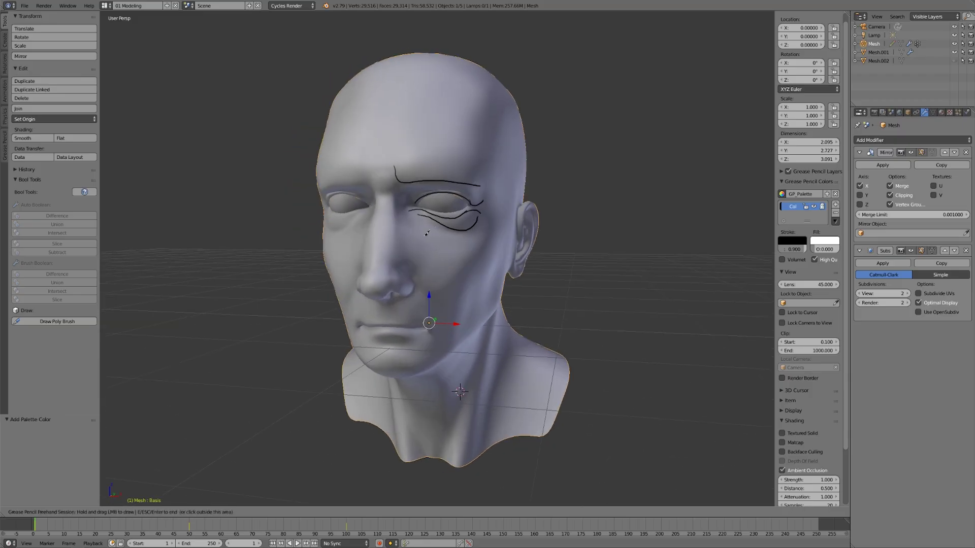
- Draw the plane line from the brow down the side of the nose to its tip, plus a crease across the nose bridge
{"action": "left_click_drag", "start_coordinate": [398, 190], "coordinate": [392, 269]}
{"action": "middle_click_drag", "start_coordinate": [392, 269], "coordinate": [396, 249]}
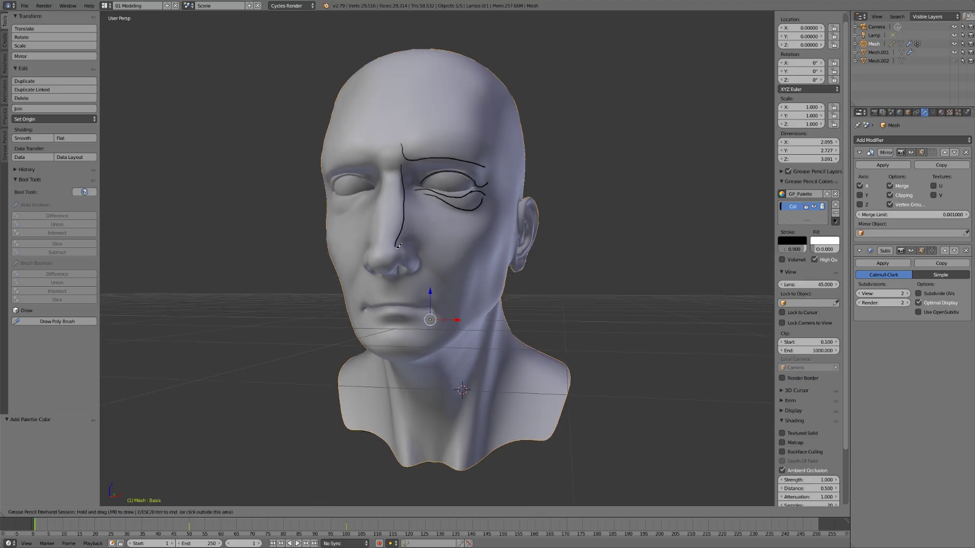
{"action": "left_click_drag", "start_coordinate": [396, 249], "coordinate": [398, 258]}
{"action": "middle_click_drag", "start_coordinate": [398, 257], "coordinate": [396, 188]}
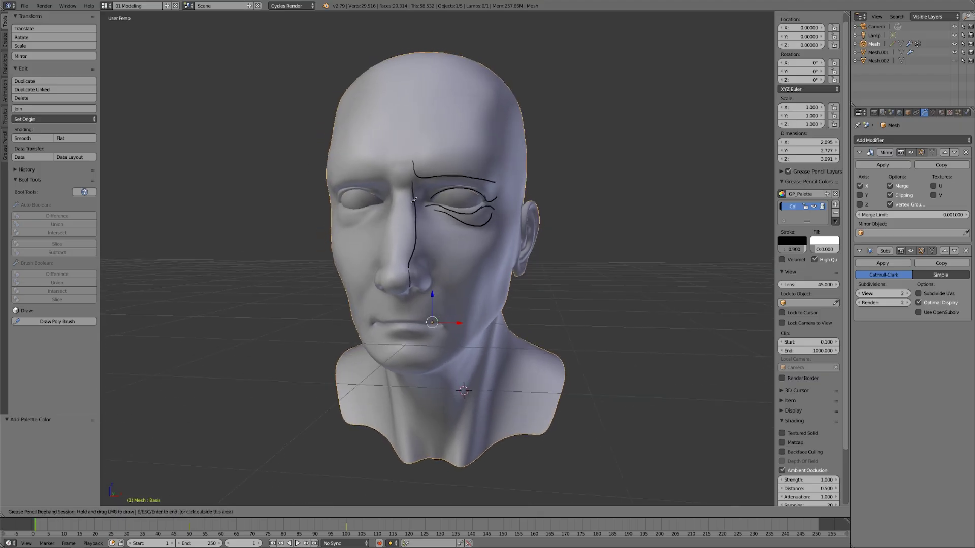
{"action": "left_click_drag", "start_coordinate": [397, 185], "coordinate": [412, 187]}
- Draw the nasolabial fold from the nostril wing down around the corner of the mouth
{"action": "mouse_move", "coordinate": [412, 187]}
{"action": "middle_mouse_down"}
{"action": "mouse_move", "coordinate": [440, 280]}
{"action": "mouse_move", "coordinate": [383, 270]}
{"action": "middle_mouse_up"}
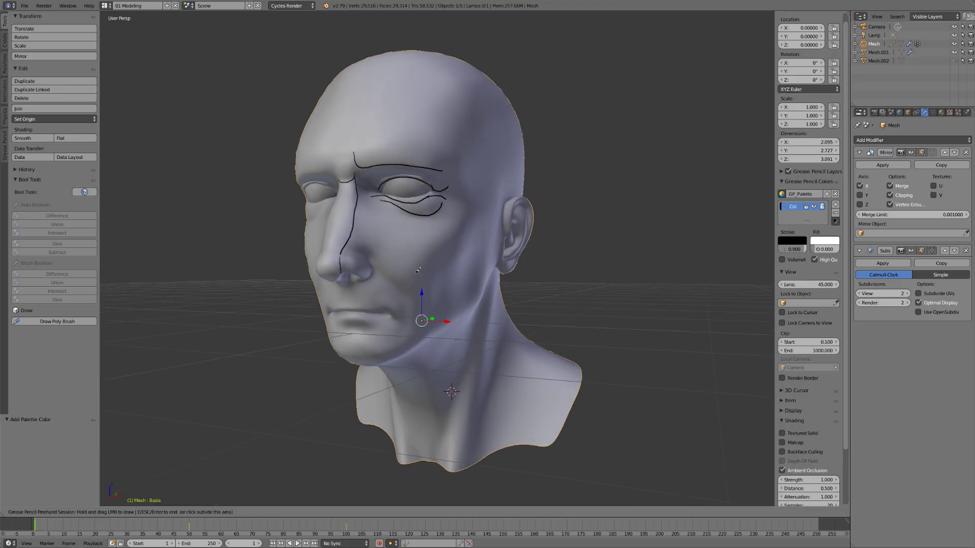
{"action": "scroll", "coordinate": [417, 270], "scroll_direction": "up", "scroll_amount": 2}
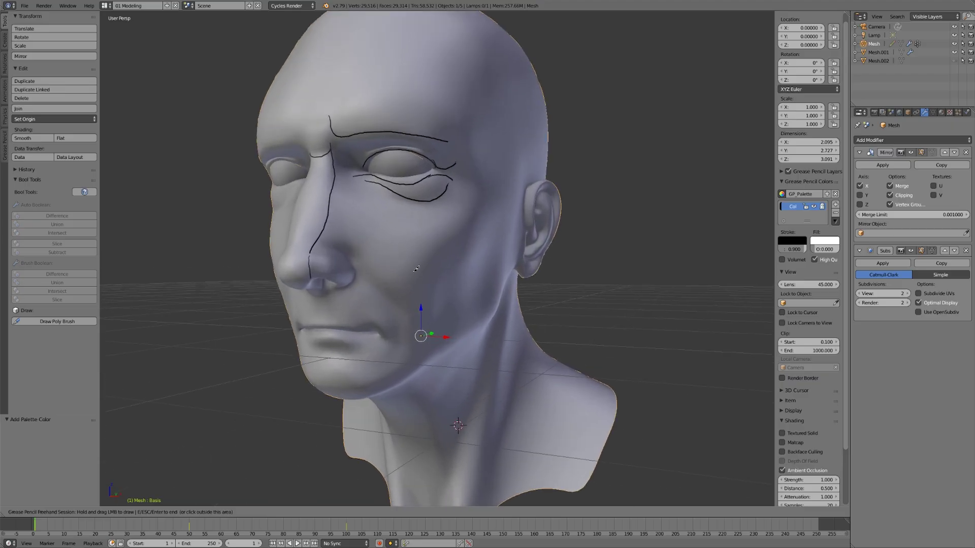
{"action": "middle_click_drag", "start_coordinate": [416, 269], "coordinate": [429, 263]}
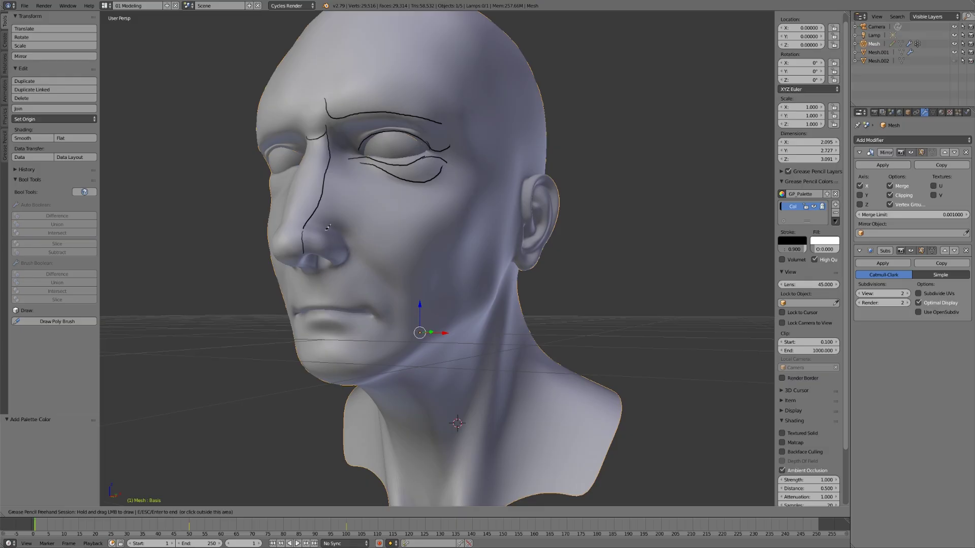
{"action": "left_click_drag", "start_coordinate": [326, 227], "coordinate": [393, 284]}
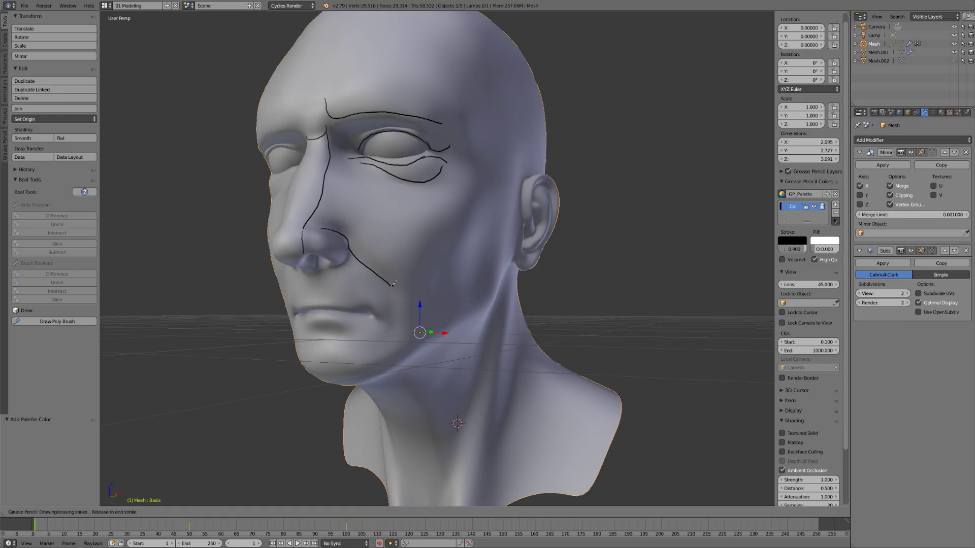
{"action": "mouse_move", "coordinate": [393, 284]}
{"action": "left_mouse_down"}
{"action": "mouse_move", "coordinate": [393, 333]}
{"action": "mouse_move", "coordinate": [374, 345]}
{"action": "left_mouse_up"}
- Draw grease pencil lines along the edges of the lips and under the lower lip
{"action": "middle_click_drag", "start_coordinate": [406, 317], "coordinate": [425, 303]}
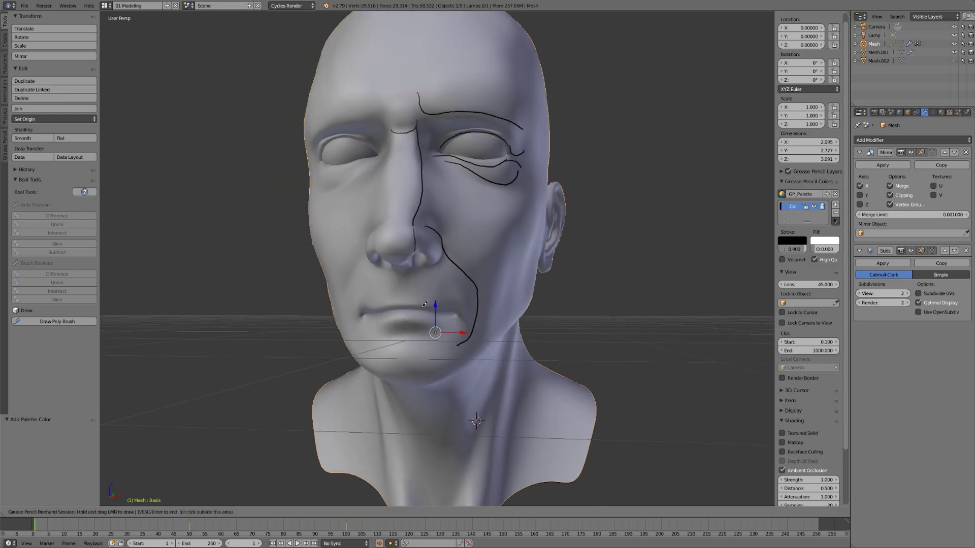
{"action": "mouse_move", "coordinate": [361, 310]}
{"action": "left_mouse_down"}
{"action": "mouse_move", "coordinate": [429, 305]}
{"action": "mouse_move", "coordinate": [463, 316]}
{"action": "mouse_move", "coordinate": [464, 327]}
{"action": "left_mouse_up"}
{"action": "middle_click_drag", "start_coordinate": [373, 307], "coordinate": [431, 297]}
{"action": "left_click_drag", "start_coordinate": [436, 293], "coordinate": [431, 304]}
{"action": "middle_click_drag", "start_coordinate": [430, 303], "coordinate": [419, 309]}
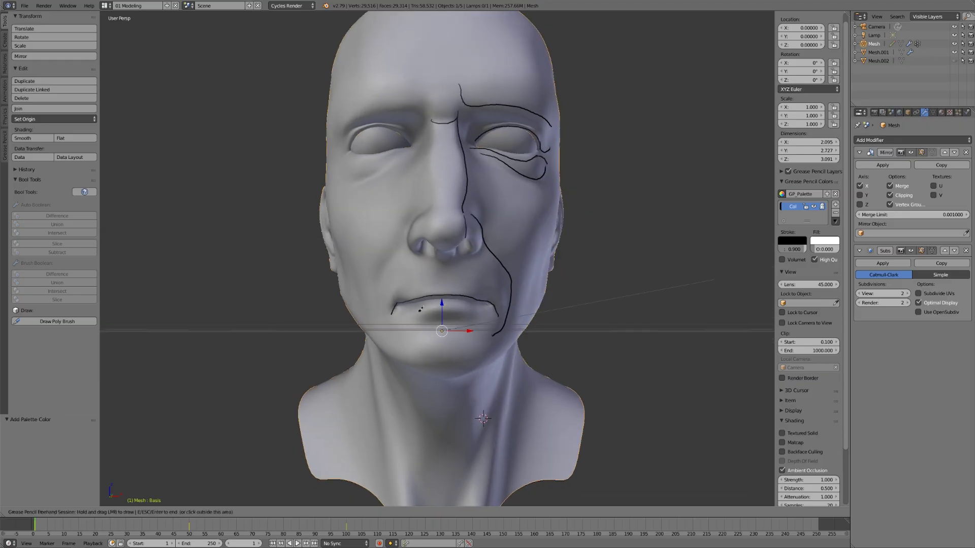
{"action": "mouse_move", "coordinate": [402, 309]}
{"action": "left_mouse_down"}
{"action": "mouse_move", "coordinate": [492, 310]}
{"action": "mouse_move", "coordinate": [479, 325]}
{"action": "mouse_move", "coordinate": [465, 312]}
{"action": "mouse_move", "coordinate": [425, 323]}
{"action": "left_mouse_up"}
- Outline the chin and draw the jawline from in front of the ear down to the chin
{"action": "middle_click_drag", "start_coordinate": [477, 335], "coordinate": [353, 344]}
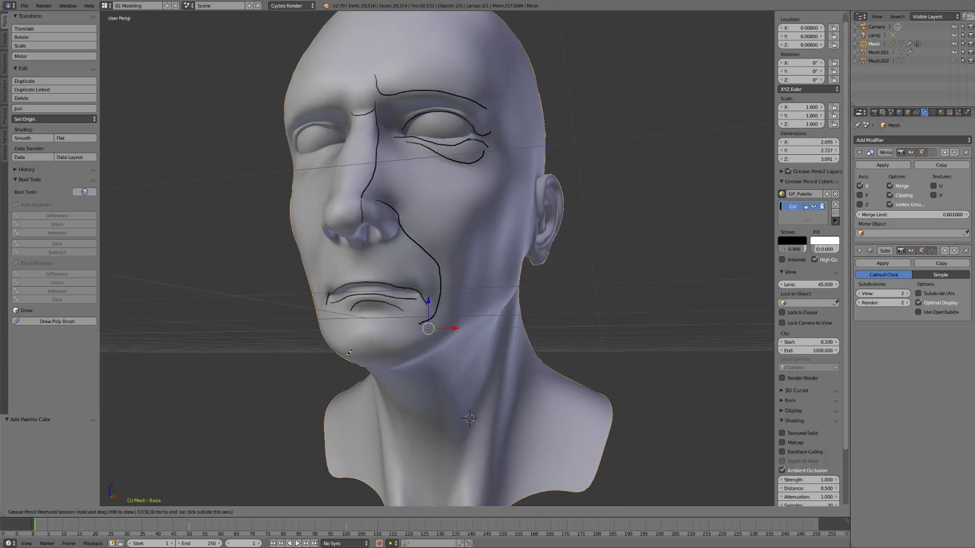
{"action": "mouse_move", "coordinate": [349, 352]}
{"action": "left_mouse_down"}
{"action": "mouse_move", "coordinate": [410, 347]}
{"action": "mouse_move", "coordinate": [419, 337]}
{"action": "mouse_move", "coordinate": [387, 313]}
{"action": "mouse_move", "coordinate": [349, 328]}
{"action": "left_mouse_up"}
{"action": "mouse_move", "coordinate": [350, 328]}
{"action": "middle_mouse_down"}
{"action": "mouse_move", "coordinate": [419, 320]}
{"action": "mouse_move", "coordinate": [411, 321]}
{"action": "middle_mouse_up"}
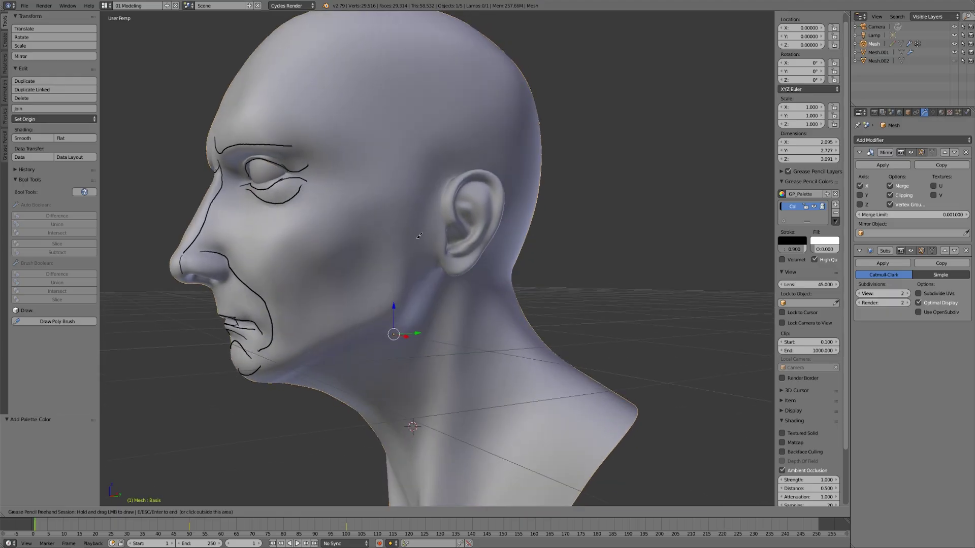
{"action": "mouse_move", "coordinate": [418, 200]}
{"action": "left_mouse_down"}
{"action": "mouse_move", "coordinate": [397, 305]}
{"action": "mouse_move", "coordinate": [320, 355]}
{"action": "mouse_move", "coordinate": [264, 375]}
{"action": "left_mouse_up"}
- Draw the cheekbone curve below the eye socket and a second curve down the side of the cheek
{"action": "mouse_move", "coordinate": [401, 264]}
{"action": "middle_mouse_down"}
{"action": "mouse_move", "coordinate": [410, 260]}
{"action": "mouse_move", "coordinate": [384, 252]}
{"action": "middle_mouse_up"}
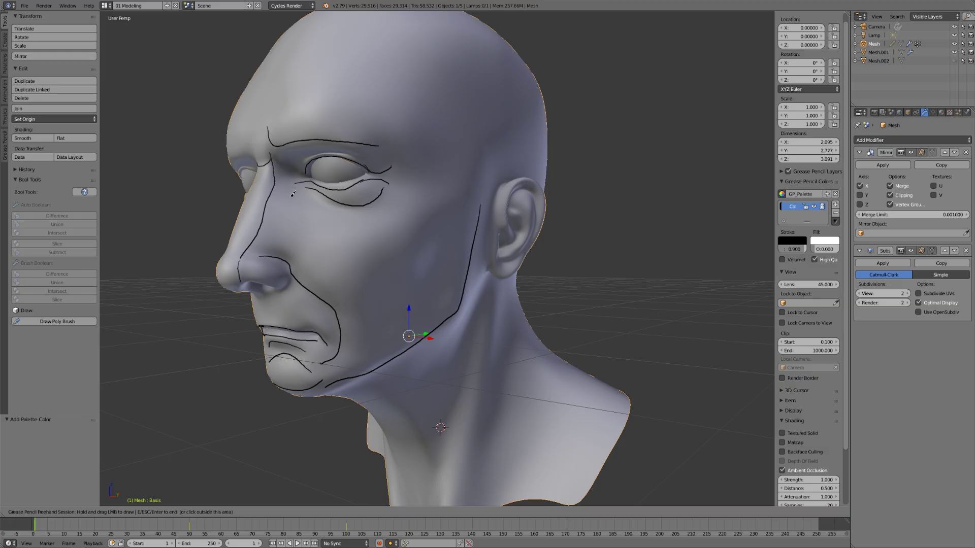
{"action": "mouse_move", "coordinate": [282, 198]}
{"action": "left_mouse_down"}
{"action": "mouse_move", "coordinate": [364, 229]}
{"action": "mouse_move", "coordinate": [398, 220]}
{"action": "mouse_move", "coordinate": [433, 185]}
{"action": "left_mouse_up"}
{"action": "middle_click_drag", "start_coordinate": [423, 252], "coordinate": [406, 254]}
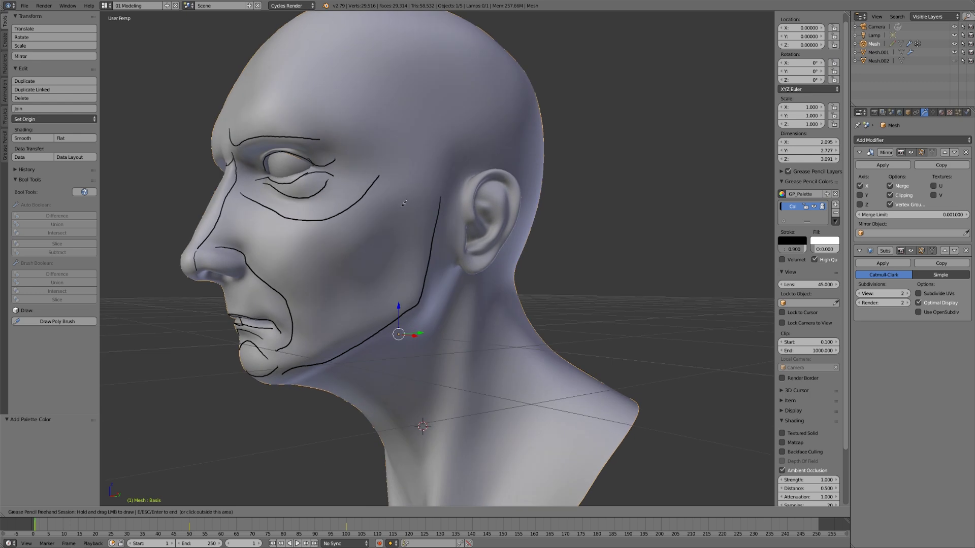
{"action": "mouse_move", "coordinate": [403, 203]}
{"action": "left_mouse_down"}
{"action": "mouse_move", "coordinate": [339, 249]}
{"action": "mouse_move", "coordinate": [325, 320]}
{"action": "left_mouse_up"}
- Add a short diagonal stroke on the front of the cheek and a downward stroke over the jaw muscle
{"action": "middle_click_drag", "start_coordinate": [325, 320], "coordinate": [404, 286]}
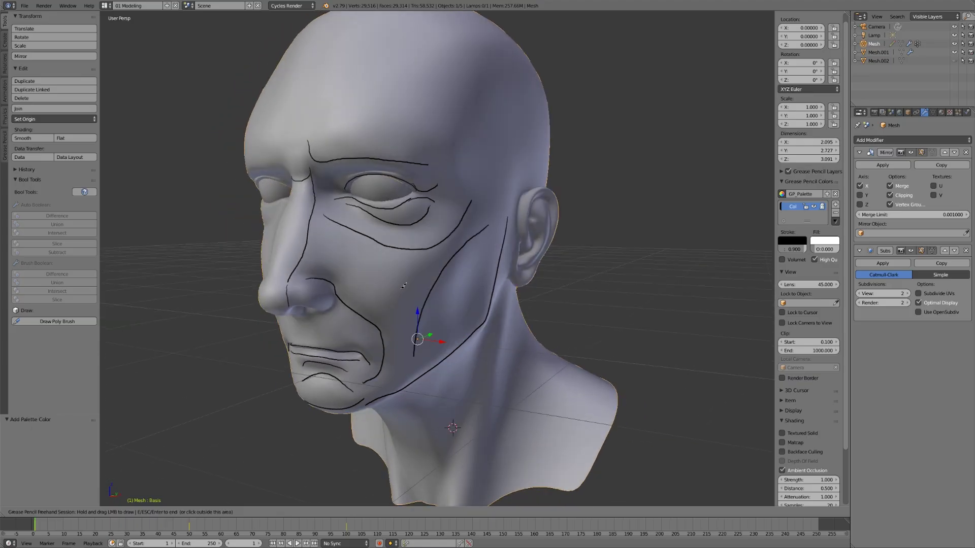
{"action": "left_click_drag", "start_coordinate": [321, 237], "coordinate": [375, 271]}
{"action": "middle_click_drag", "start_coordinate": [374, 270], "coordinate": [380, 300]}
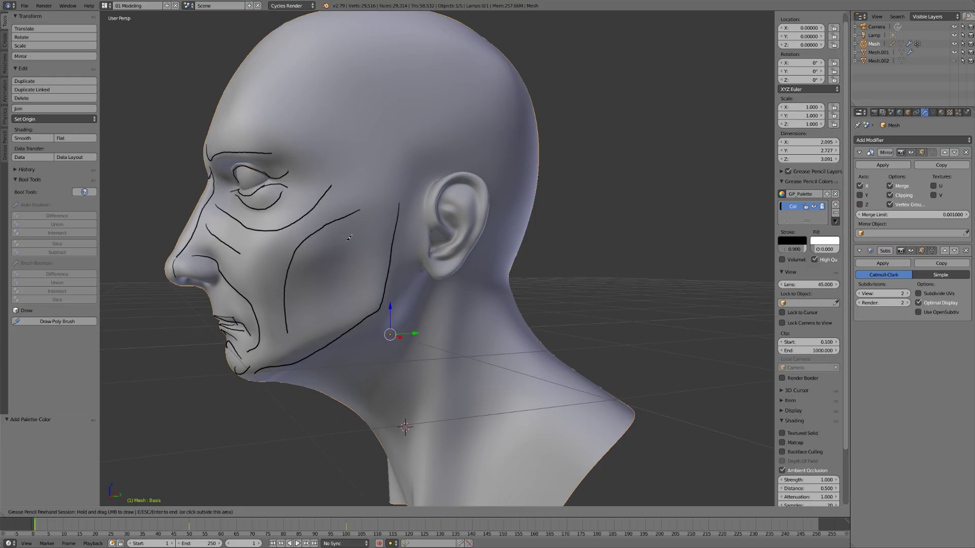
{"action": "left_click_drag", "start_coordinate": [344, 241], "coordinate": [335, 325]}
- Draw a curved stroke across the forehead above the brow and another along the temple towards the ear
{"action": "middle_click_drag", "start_coordinate": [406, 254], "coordinate": [434, 257]}
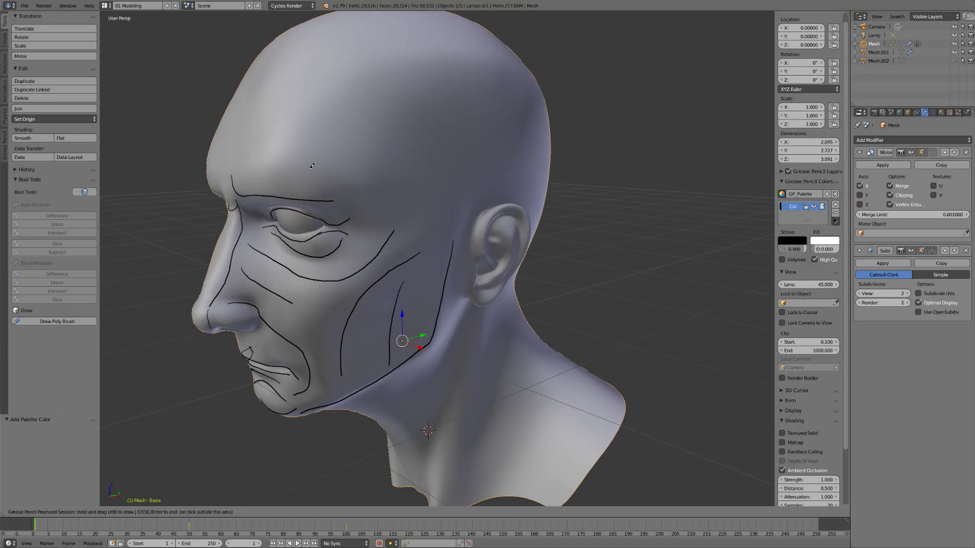
{"action": "mouse_move", "coordinate": [315, 172]}
{"action": "middle_mouse_down"}
{"action": "mouse_move", "coordinate": [353, 170]}
{"action": "mouse_move", "coordinate": [330, 157]}
{"action": "middle_mouse_up"}
{"action": "mouse_move", "coordinate": [328, 151]}
{"action": "left_mouse_down"}
{"action": "mouse_move", "coordinate": [404, 171]}
{"action": "mouse_move", "coordinate": [457, 175]}
{"action": "left_mouse_up"}
{"action": "middle_click_drag", "start_coordinate": [457, 176], "coordinate": [480, 200]}
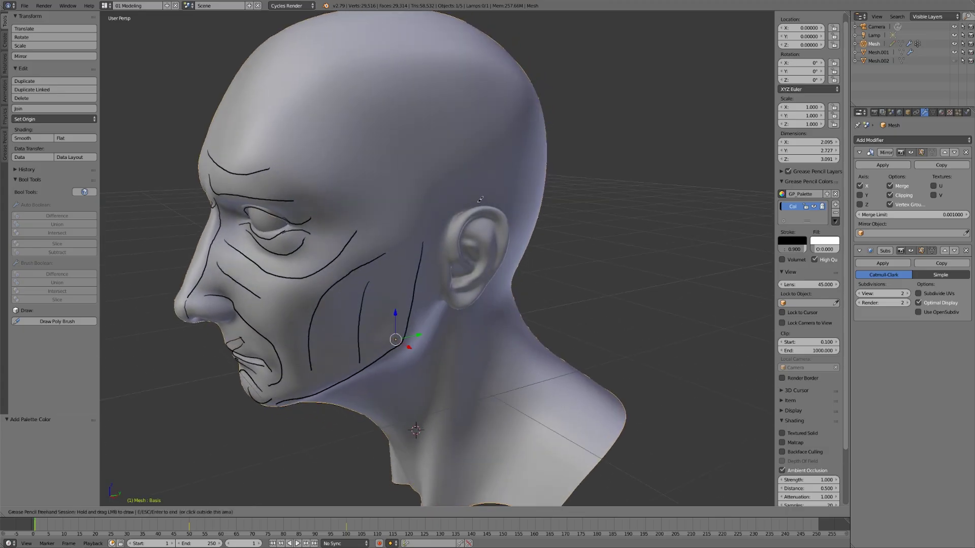
{"action": "left_click_drag", "start_coordinate": [315, 169], "coordinate": [435, 173]}
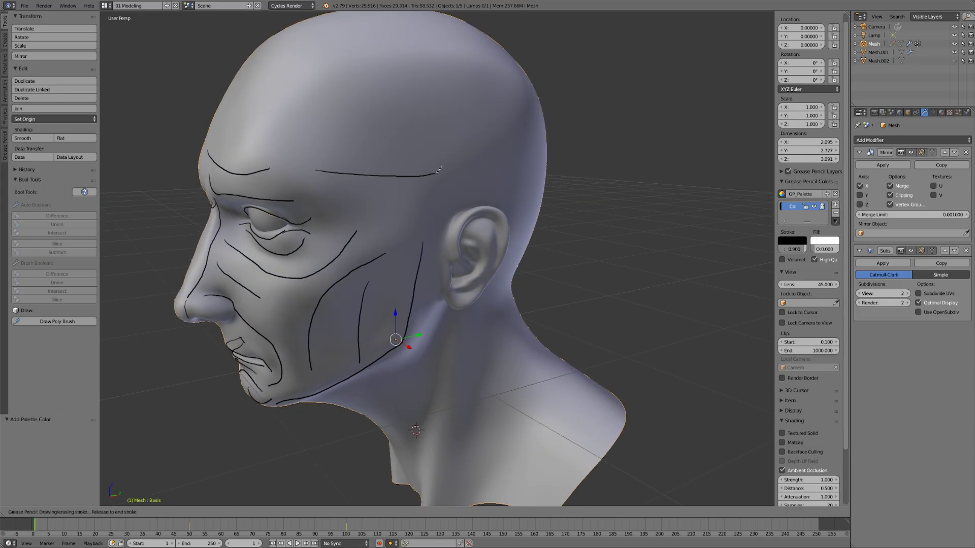
- Draw a curved arch over the side of the skull above the temple and a short diagonal stroke beyond the outer brow
{"action": "mouse_move", "coordinate": [478, 74]}
{"action": "left_mouse_down"}
{"action": "mouse_move", "coordinate": [408, 58]}
{"action": "mouse_move", "coordinate": [334, 75]}
{"action": "mouse_move", "coordinate": [290, 120]}
{"action": "mouse_move", "coordinate": [282, 176]}
{"action": "left_mouse_up"}
{"action": "middle_click_drag", "start_coordinate": [391, 205], "coordinate": [420, 131]}
{"action": "left_click_drag", "start_coordinate": [387, 122], "coordinate": [439, 161]}
{"action": "middle_click_drag", "start_coordinate": [439, 250], "coordinate": [419, 154]}
- Draw two long strokes from behind the ear down the side of the neck, outlining the large neck muscle
{"action": "left_click_drag", "start_coordinate": [420, 153], "coordinate": [423, 273]}
{"action": "mouse_move", "coordinate": [423, 273]}
{"action": "middle_mouse_down"}
{"action": "mouse_move", "coordinate": [475, 323]}
{"action": "mouse_move", "coordinate": [431, 309]}
{"action": "middle_mouse_up"}
{"action": "mouse_move", "coordinate": [421, 205]}
{"action": "left_mouse_down"}
{"action": "mouse_move", "coordinate": [381, 387]}
{"action": "mouse_move", "coordinate": [444, 233]}
{"action": "mouse_move", "coordinate": [409, 396]}
{"action": "left_mouse_up"}
{"action": "middle_click_drag", "start_coordinate": [408, 396], "coordinate": [351, 172]}
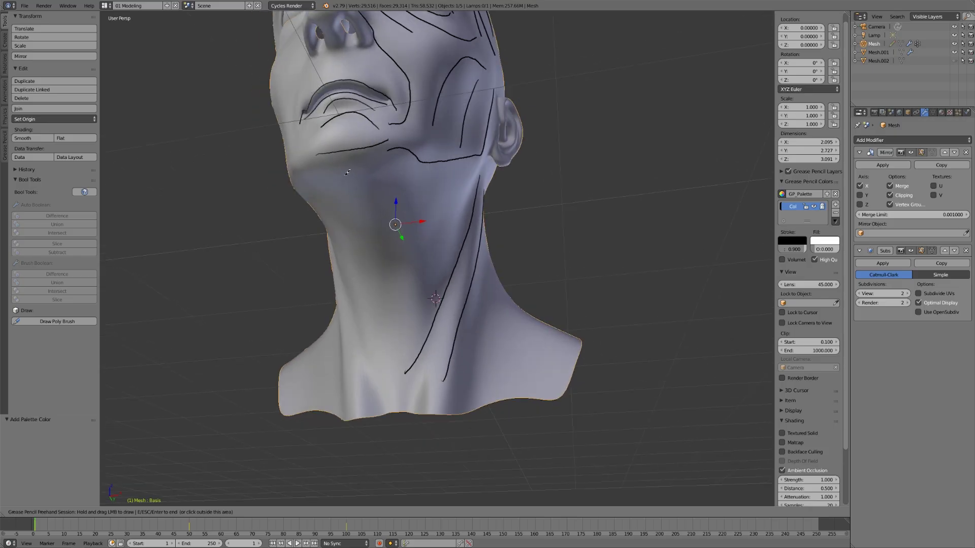
- Draw two strokes from under the chin down the throat and a short stroke down the neck behind the jaw corner
{"action": "mouse_move", "coordinate": [350, 173]}
{"action": "left_mouse_down"}
{"action": "mouse_move", "coordinate": [379, 244]}
{"action": "mouse_move", "coordinate": [399, 367]}
{"action": "left_mouse_up"}
{"action": "middle_click_drag", "start_coordinate": [399, 367], "coordinate": [335, 200]}
{"action": "mouse_move", "coordinate": [312, 189]}
{"action": "left_mouse_down"}
{"action": "mouse_move", "coordinate": [343, 183]}
{"action": "mouse_move", "coordinate": [379, 196]}
{"action": "mouse_move", "coordinate": [398, 219]}
{"action": "mouse_move", "coordinate": [407, 304]}
{"action": "left_mouse_up"}
{"action": "middle_click_drag", "start_coordinate": [458, 245], "coordinate": [437, 190]}
{"action": "left_click_drag", "start_coordinate": [436, 189], "coordinate": [391, 293]}
{"action": "middle_click_drag", "start_coordinate": [419, 270], "coordinate": [435, 227]}
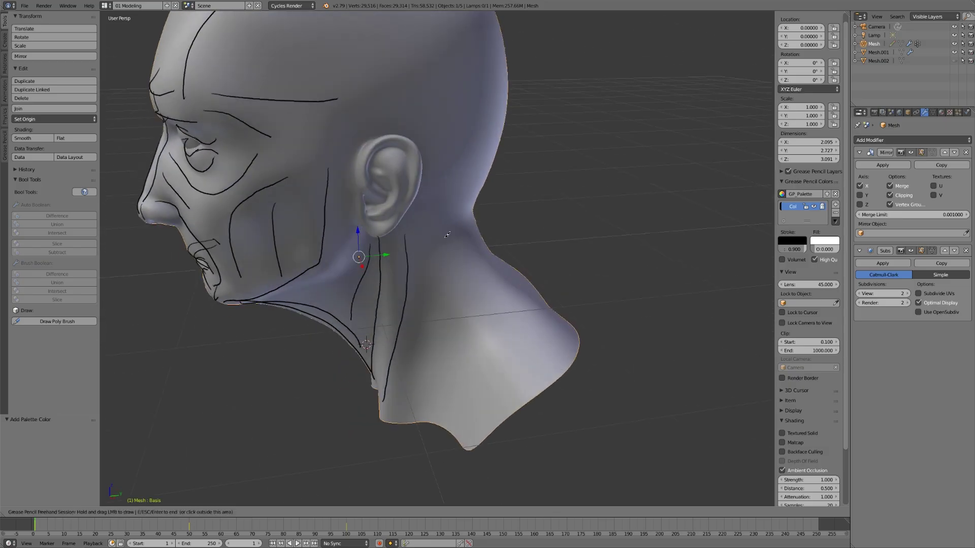
- Draw a curve from the back of the neck to the shoulder and a stroke behind the neck muscle, and finish drawing
{"action": "left_click_drag", "start_coordinate": [436, 227], "coordinate": [533, 370]}
{"action": "left_click_drag", "start_coordinate": [432, 325], "coordinate": [415, 388]}
{"action": "middle_click_drag", "start_coordinate": [461, 341], "coordinate": [496, 324]}
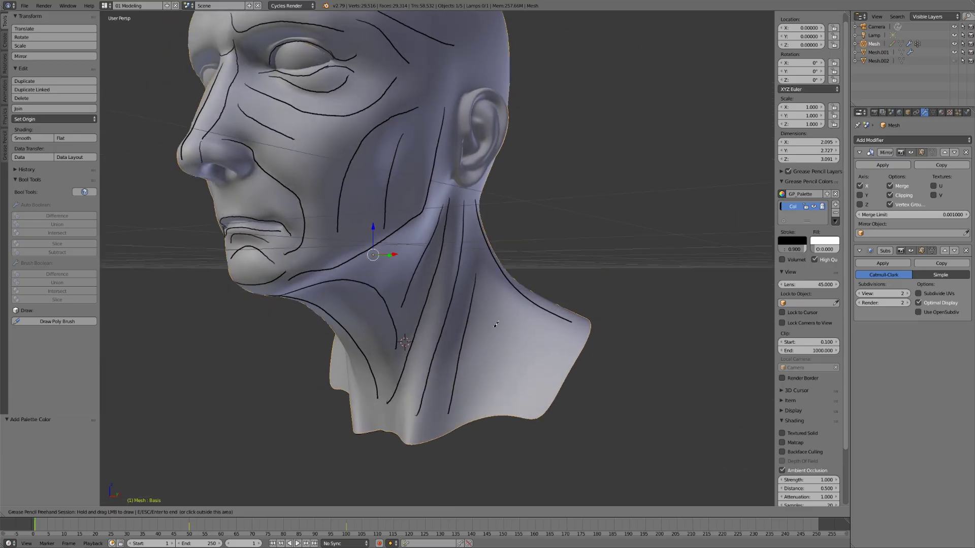
{"action": "middle_click_drag", "start_coordinate": [503, 259], "coordinate": [521, 228]}
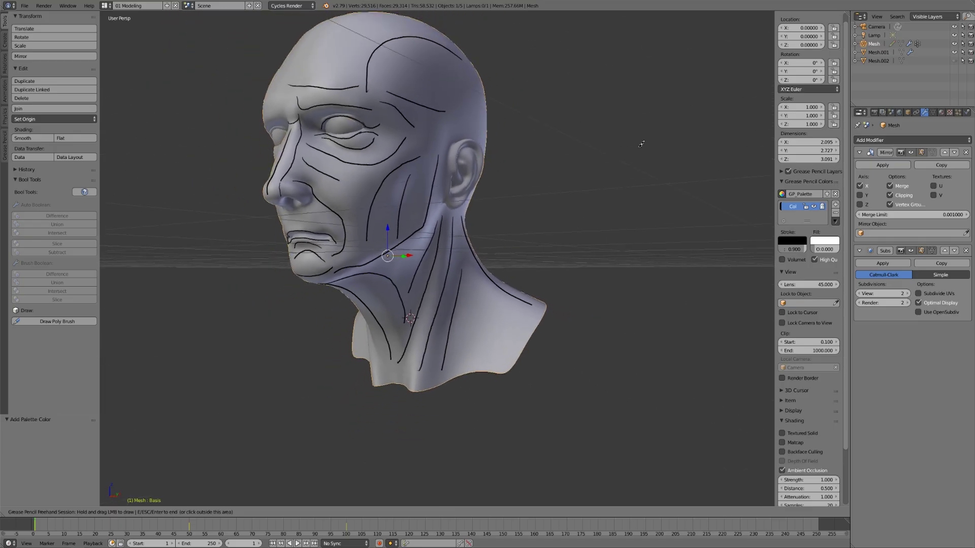
{"action": "middle_click_drag", "start_coordinate": [493, 257], "coordinate": [515, 250]}
{"action": "key", "text": "Escape"}
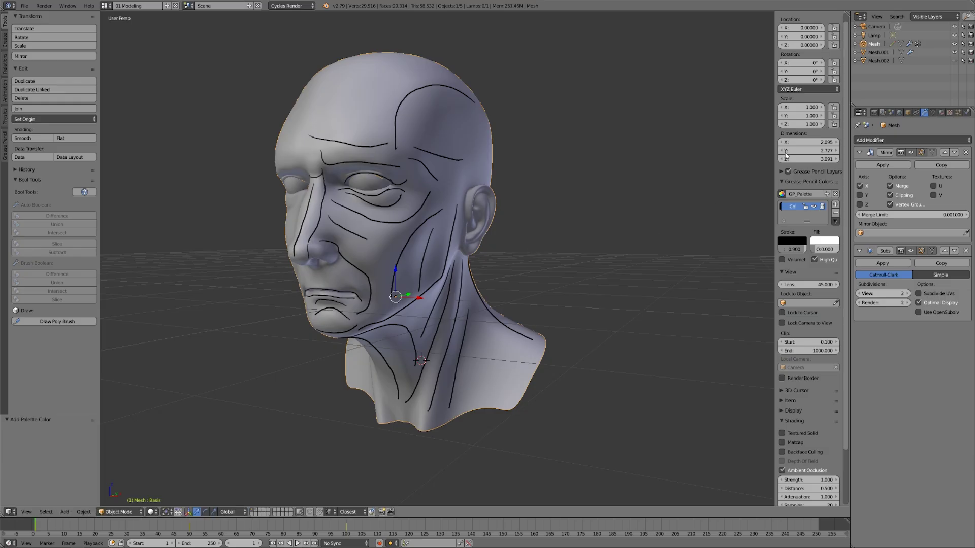
- Hide the head and eye meshes, examine the strokes alone from several angles, and show both meshes again with the head selected
{"action": "left_click", "coordinate": [955, 44]}
{"action": "left_click", "coordinate": [954, 52]}
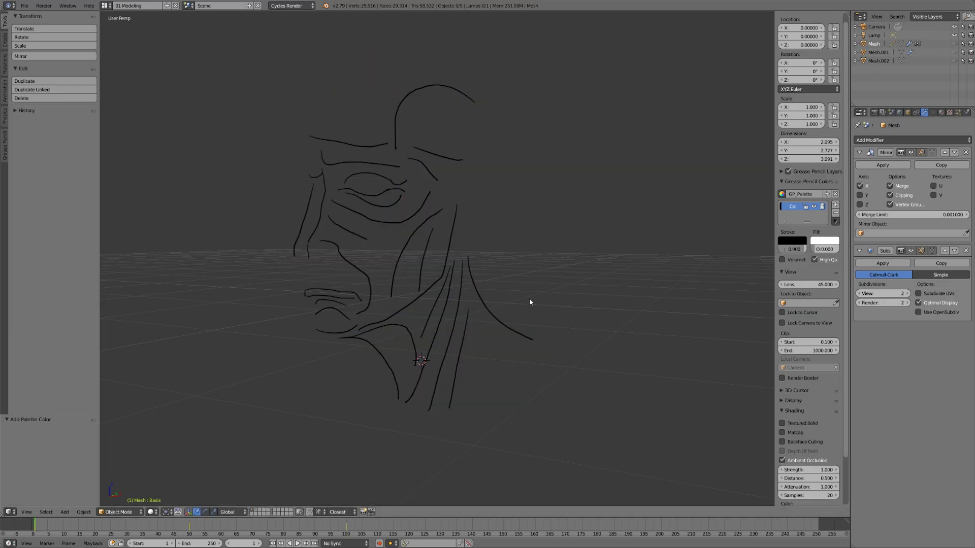
{"action": "mouse_move", "coordinate": [581, 285]}
{"action": "middle_mouse_down"}
{"action": "mouse_move", "coordinate": [522, 281]}
{"action": "mouse_move", "coordinate": [587, 294]}
{"action": "mouse_move", "coordinate": [566, 289]}
{"action": "mouse_move", "coordinate": [581, 289]}
{"action": "mouse_move", "coordinate": [572, 283]}
{"action": "mouse_move", "coordinate": [596, 302]}
{"action": "mouse_move", "coordinate": [512, 232]}
{"action": "middle_mouse_up"}
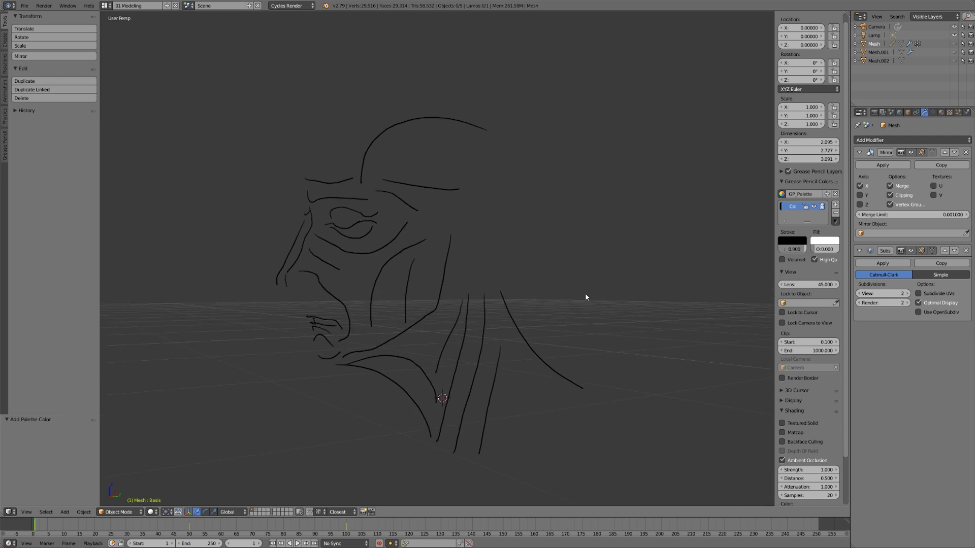
{"action": "mouse_move", "coordinate": [586, 297]}
{"action": "middle_mouse_down"}
{"action": "mouse_move", "coordinate": [570, 292]}
{"action": "mouse_move", "coordinate": [599, 294]}
{"action": "mouse_move", "coordinate": [594, 307]}
{"action": "middle_mouse_up"}
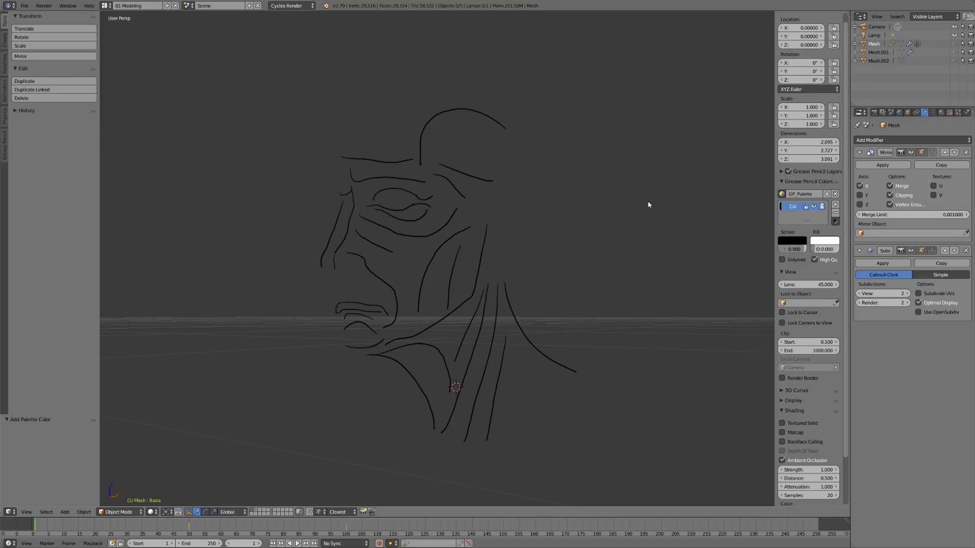
{"action": "left_click", "coordinate": [954, 52]}
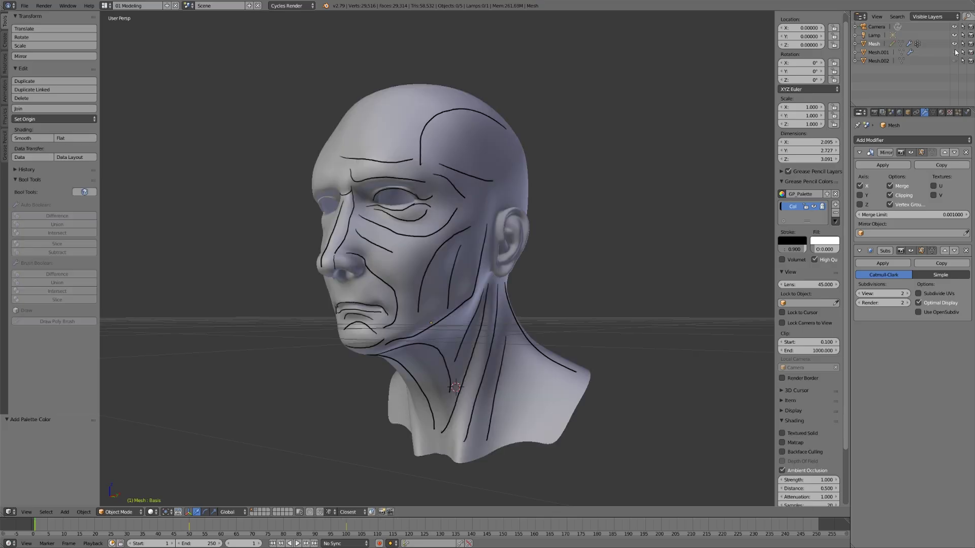
{"action": "right_click", "coordinate": [514, 169]}
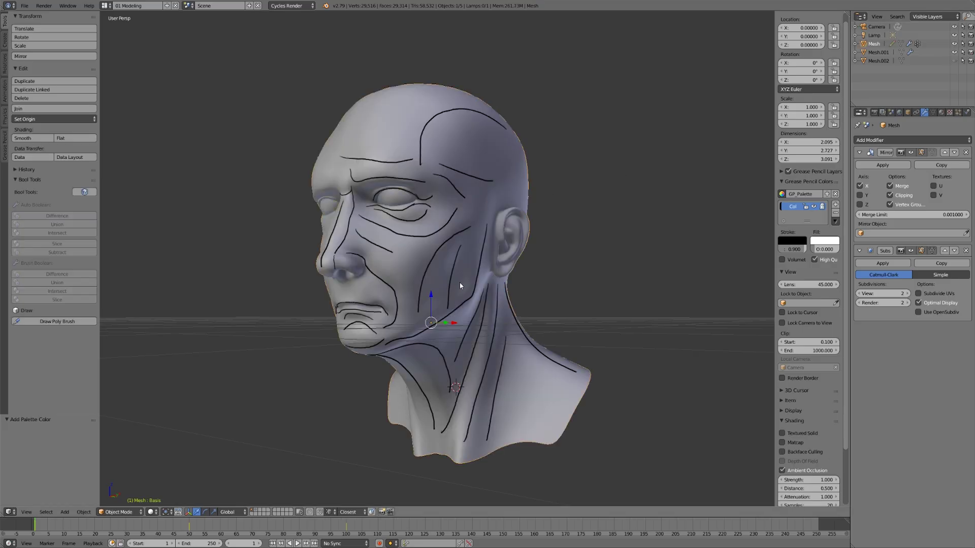
- Enter Edit Mode on the head and select the edge loop running in front of the ear and along the jawline
{"action": "key", "text": "Tab"}
{"action": "middle_click_drag", "start_coordinate": [546, 311], "coordinate": [557, 293]}
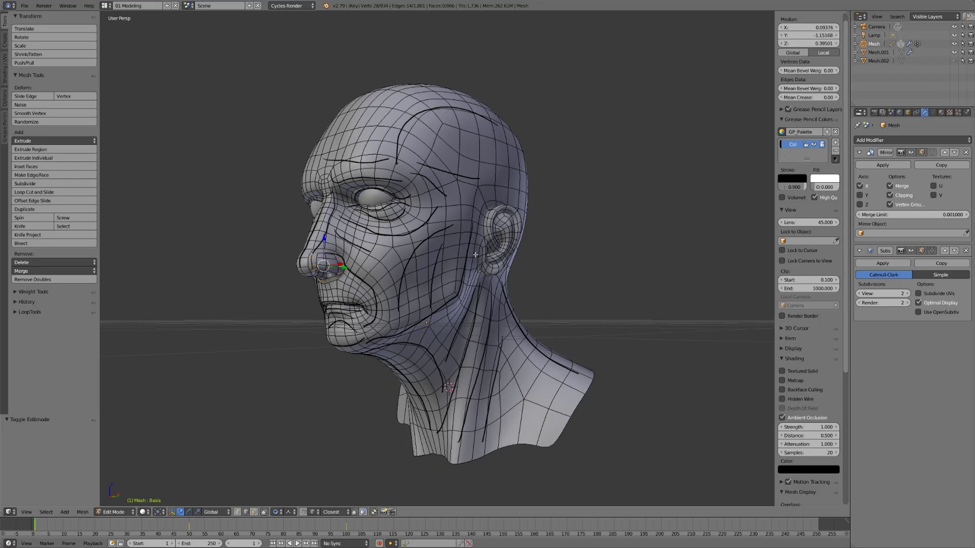
{"action": "middle_click_drag", "start_coordinate": [463, 230], "coordinate": [530, 265]}
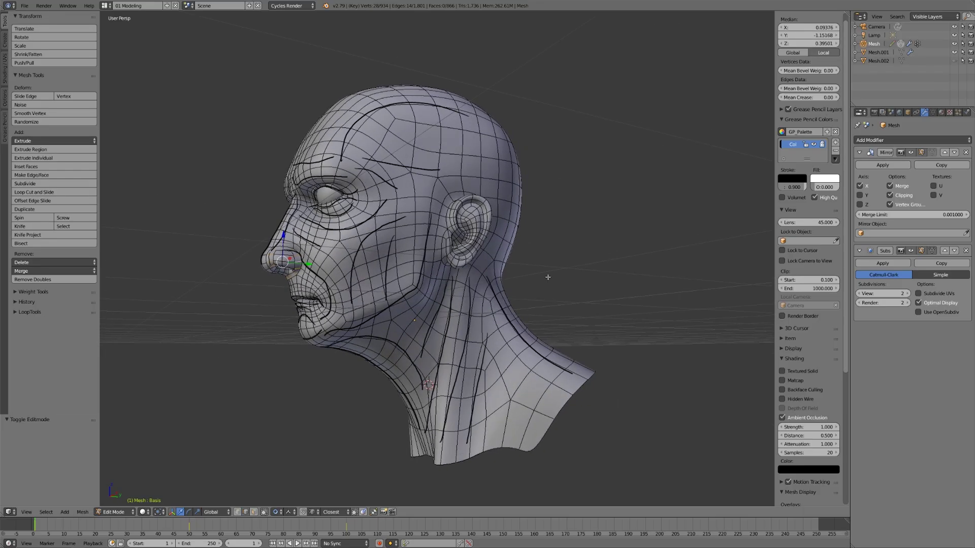
{"action": "middle_click_drag", "start_coordinate": [548, 277], "coordinate": [535, 285]}
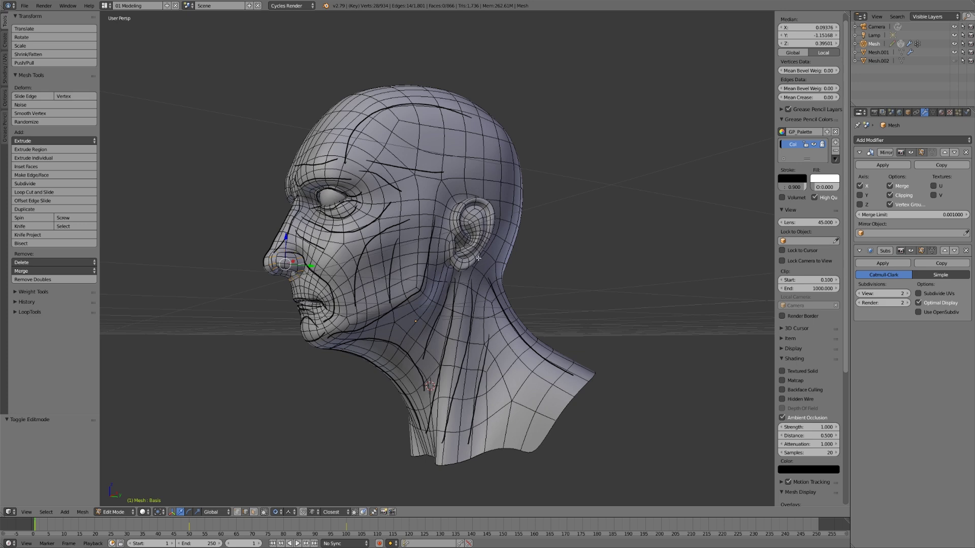
{"action": "right_click", "coordinate": [421, 222], "text": "alt"}
{"action": "right_click", "coordinate": [432, 227], "text": "alt"}
{"action": "middle_click_drag", "start_coordinate": [438, 315], "coordinate": [423, 274]}
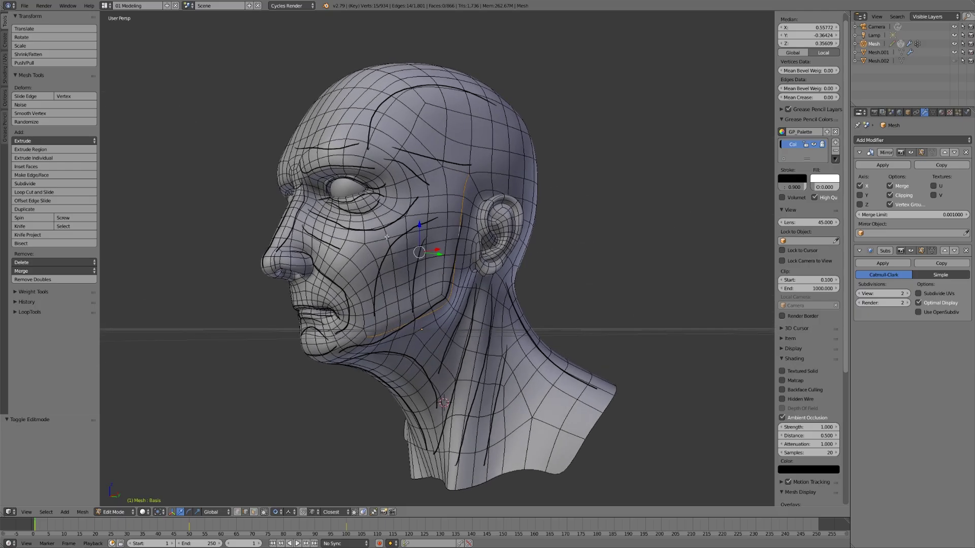
- Select in turn the edge loops following the cheekbone line below the eye and the fold from the nose around the mouth
{"action": "right_click", "coordinate": [389, 217], "text": "alt"}
{"action": "middle_click_drag", "start_coordinate": [389, 217], "coordinate": [343, 213]}
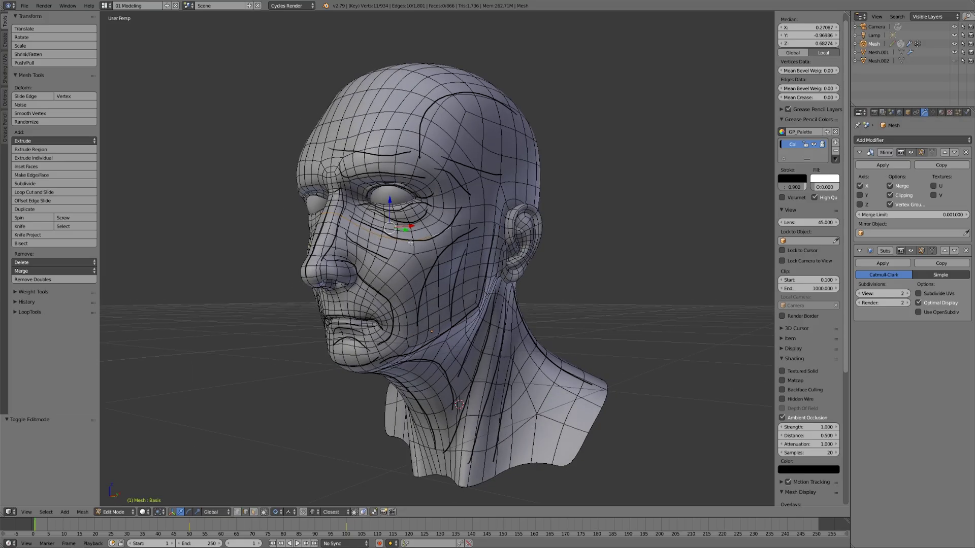
{"action": "middle_click_drag", "start_coordinate": [465, 196], "coordinate": [396, 233]}
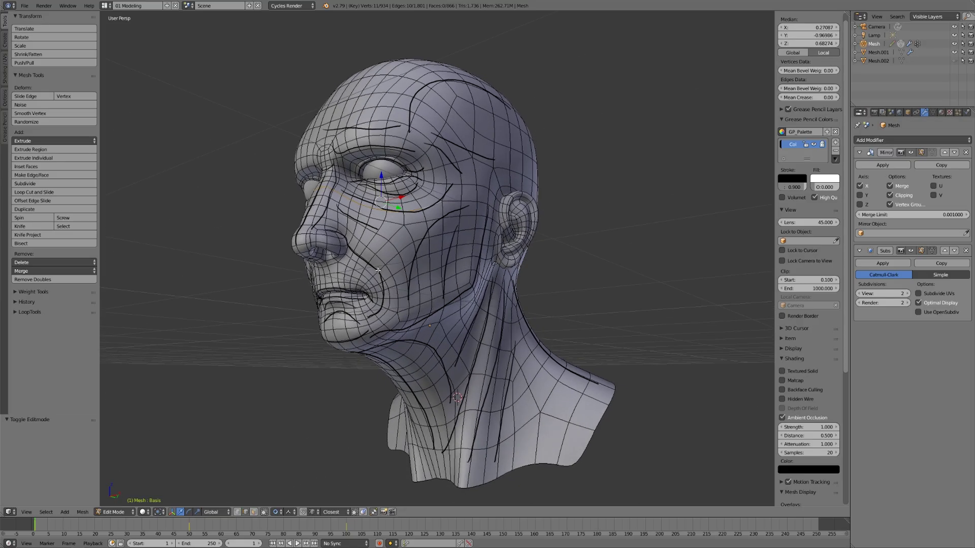
{"action": "right_click", "coordinate": [362, 256], "text": "alt"}
{"action": "right_click", "coordinate": [386, 297], "text": "alt"}
- Select in turn the edge loops under the jaw, down the neck muscle and along the back of the neck to the shoulder
{"action": "middle_click_drag", "start_coordinate": [391, 325], "coordinate": [472, 327]}
{"action": "right_click", "coordinate": [402, 303], "text": "alt"}
{"action": "right_click", "coordinate": [440, 294], "text": "alt"}
{"action": "right_click", "coordinate": [466, 327], "text": "alt"}
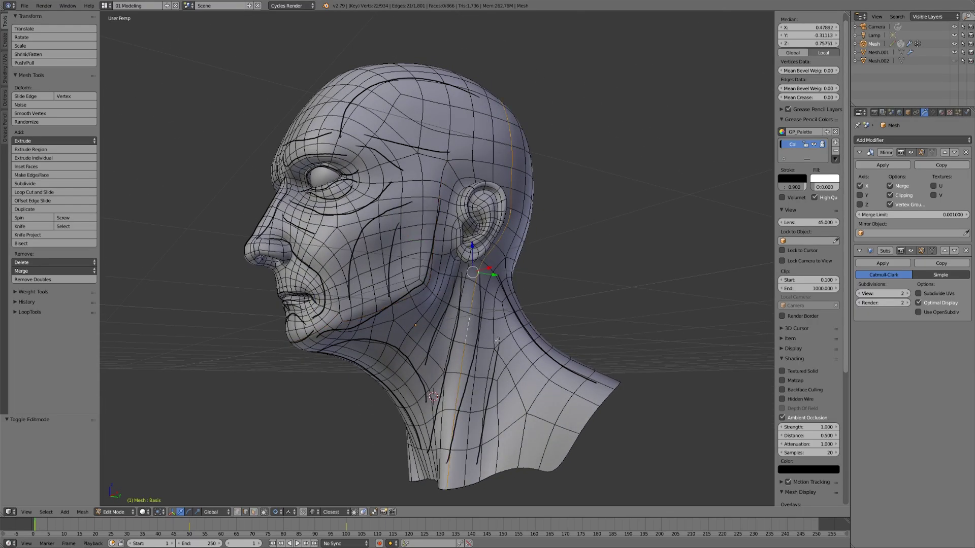
{"action": "right_click", "coordinate": [526, 334], "text": "alt"}
- Hide the existing grease pencil strokes and select the edge loop running across the forehead and down the side of the cheek
{"action": "middle_click_drag", "start_coordinate": [504, 306], "coordinate": [464, 306]}
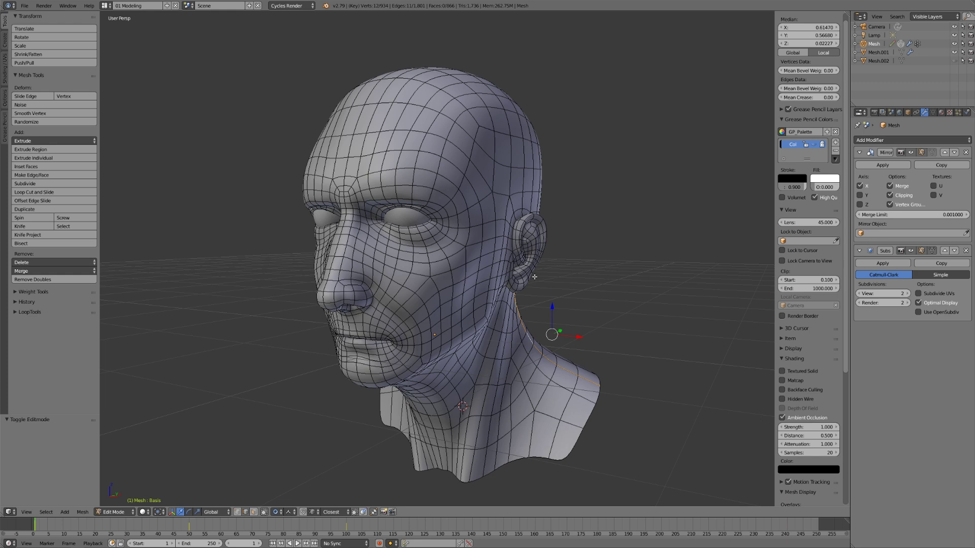
{"action": "middle_click_drag", "start_coordinate": [498, 255], "coordinate": [484, 250]}
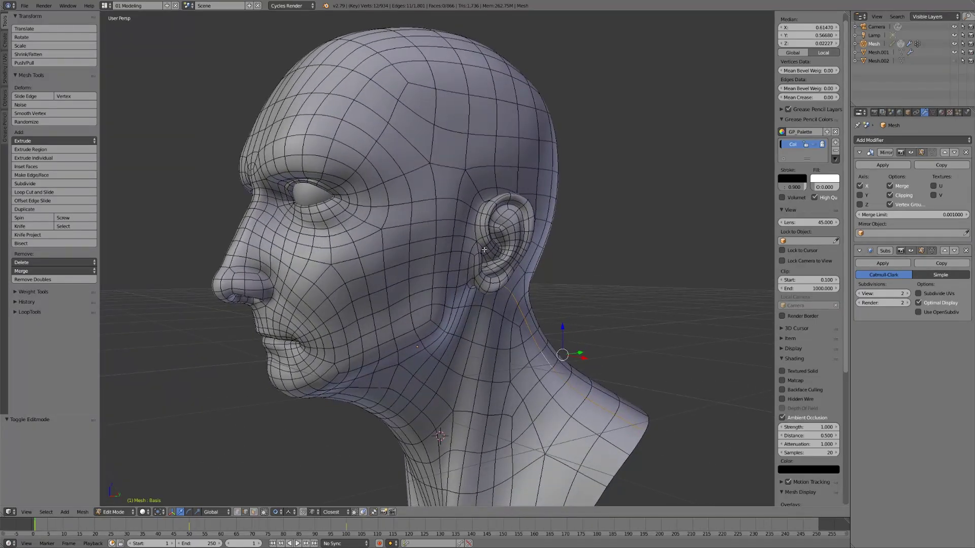
{"action": "right_click", "coordinate": [413, 215], "text": "alt"}
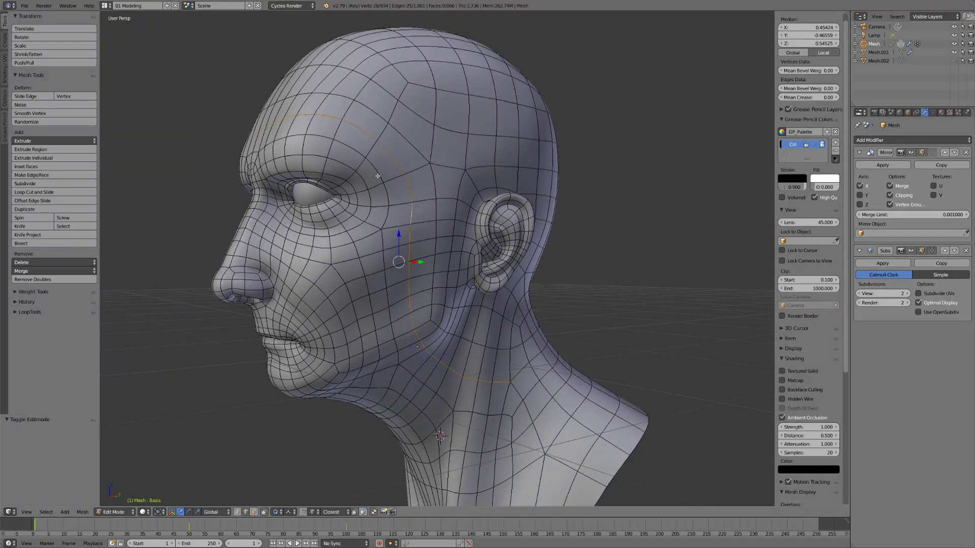
{"action": "middle_click_drag", "start_coordinate": [426, 238], "coordinate": [437, 224]}
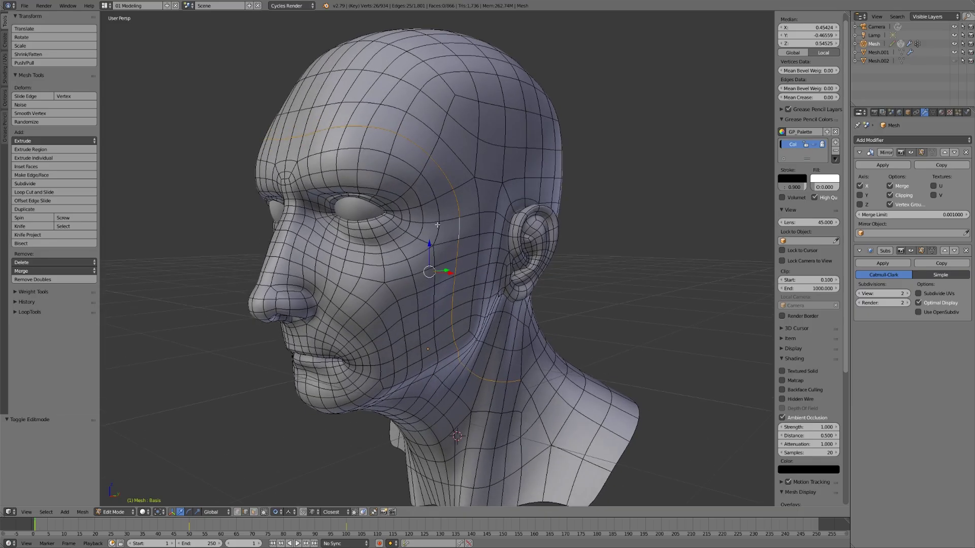
- Select the edge loop encircling the eye, followed by the one encircling the mouth
{"action": "right_click", "coordinate": [411, 227], "text": "alt"}
{"action": "middle_click_drag", "start_coordinate": [410, 227], "coordinate": [407, 211]}
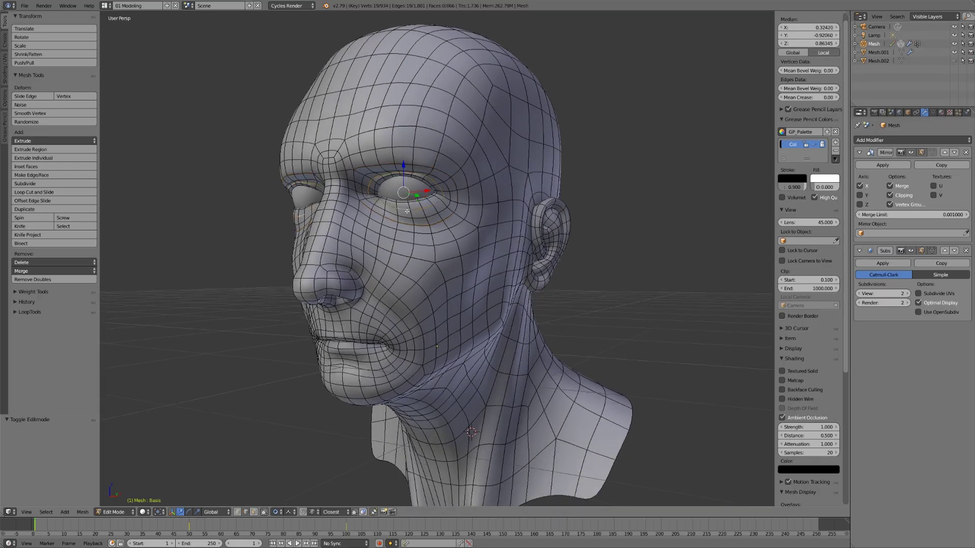
{"action": "right_click", "coordinate": [401, 324], "text": "alt"}
{"action": "middle_click_drag", "start_coordinate": [401, 325], "coordinate": [434, 288]}
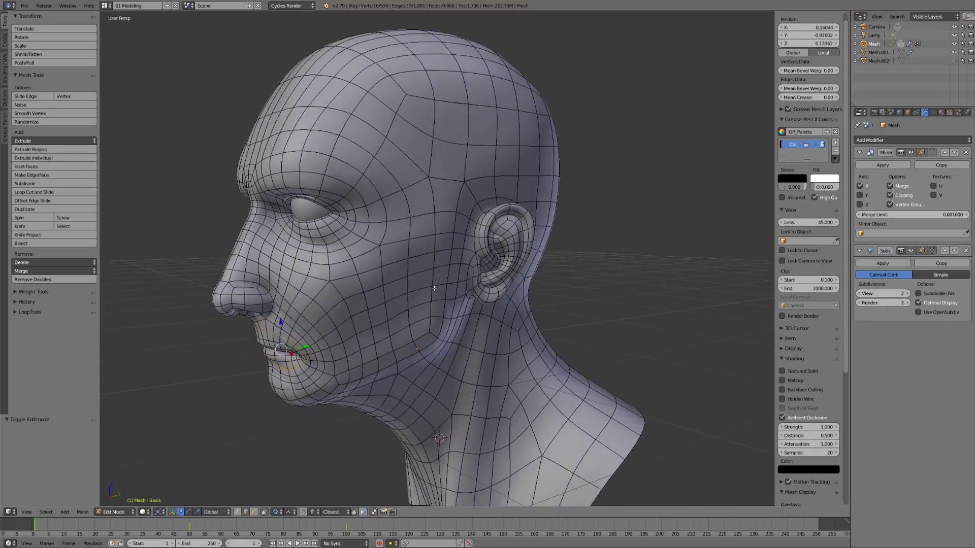
- Select the edge loop that runs above the brow and curves around the outer side of the eye socket
{"action": "right_click", "coordinate": [413, 161], "text": "alt"}
{"action": "right_click", "coordinate": [374, 183], "text": "alt"}
{"action": "middle_click_drag", "start_coordinate": [376, 183], "coordinate": [402, 202]}
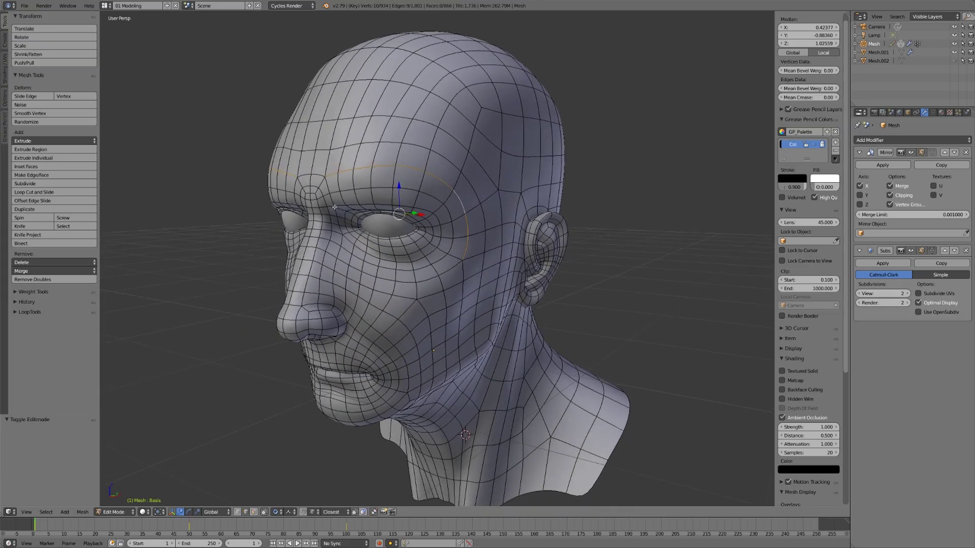
{"action": "middle_click_drag", "start_coordinate": [473, 299], "coordinate": [470, 271]}
{"action": "scroll", "coordinate": [469, 270], "scroll_direction": "up", "scroll_amount": 4}
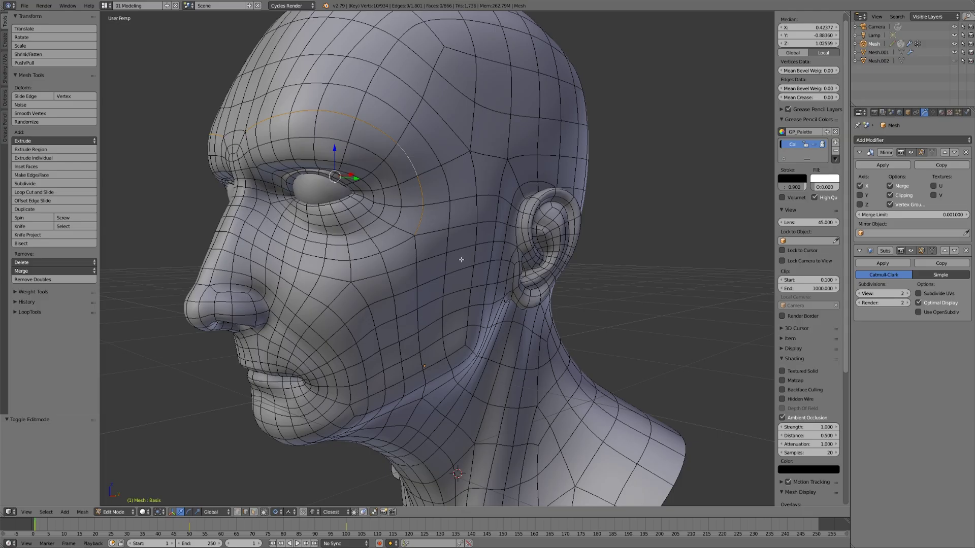
- Add a new grease pencil colour and circle the mesh poles on the cheek, jaw corner, temple, above the ear and beside the chin
{"action": "left_click", "coordinate": [836, 142]}
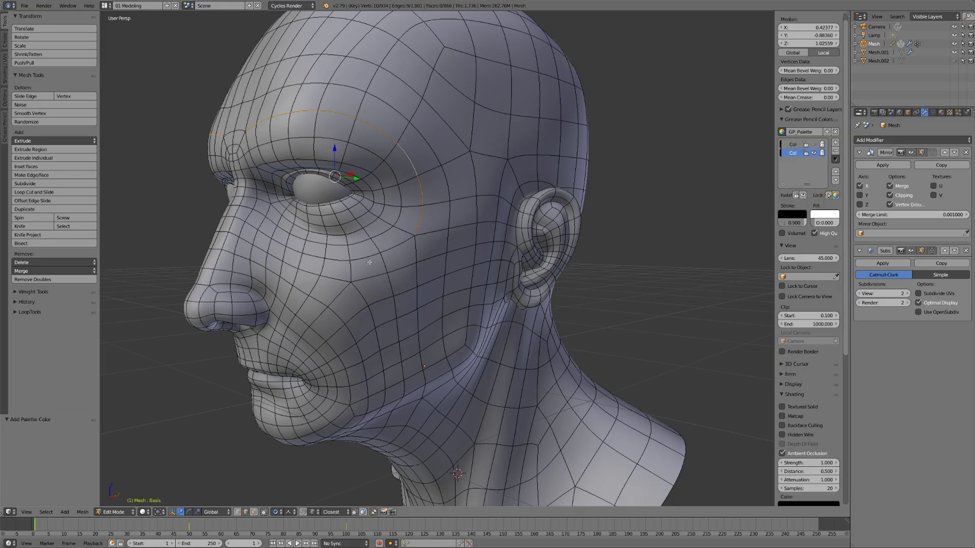
{"action": "middle_click_drag", "start_coordinate": [463, 276], "coordinate": [413, 281]}
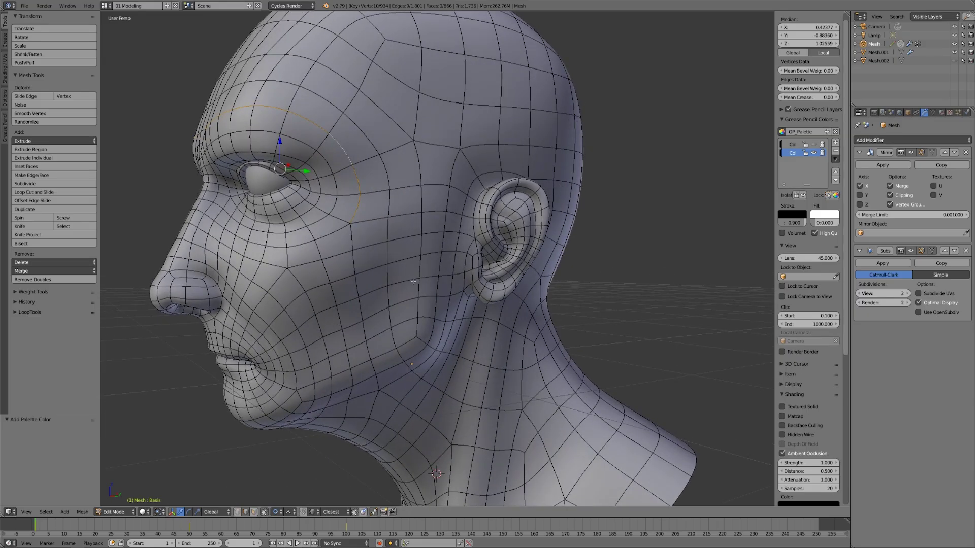
{"action": "mouse_move", "coordinate": [357, 216]}
{"action": "left_mouse_down"}
{"action": "mouse_move", "coordinate": [341, 228]}
{"action": "mouse_move", "coordinate": [358, 218]}
{"action": "left_mouse_up"}
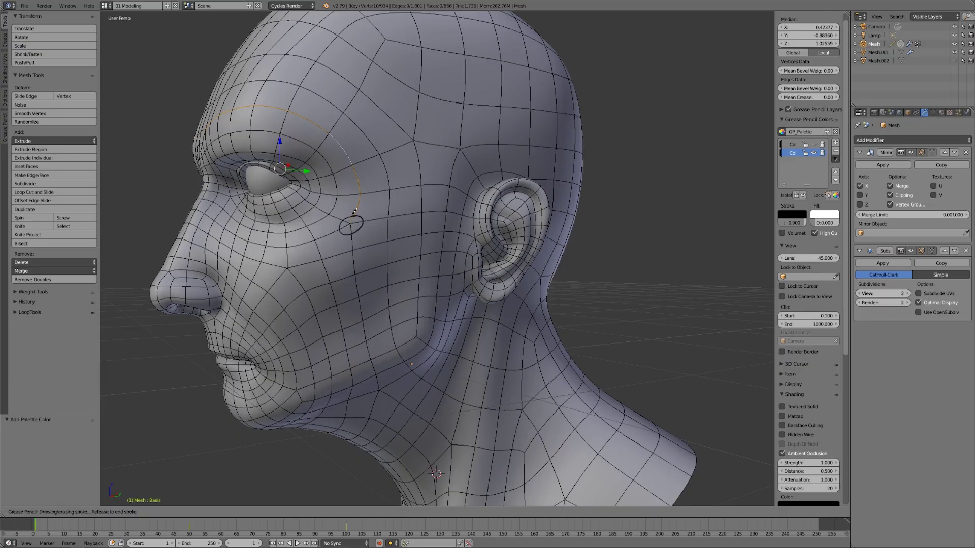
{"action": "mouse_move", "coordinate": [293, 261]}
{"action": "left_mouse_down"}
{"action": "mouse_move", "coordinate": [280, 268]}
{"action": "mouse_move", "coordinate": [292, 264]}
{"action": "left_mouse_up"}
{"action": "mouse_move", "coordinate": [422, 326]}
{"action": "left_mouse_down"}
{"action": "mouse_move", "coordinate": [409, 336]}
{"action": "mouse_move", "coordinate": [425, 336]}
{"action": "mouse_move", "coordinate": [423, 327]}
{"action": "left_mouse_up"}
{"action": "mouse_move", "coordinate": [416, 133]}
{"action": "left_mouse_down"}
{"action": "mouse_move", "coordinate": [406, 133]}
{"action": "mouse_move", "coordinate": [475, 150]}
{"action": "mouse_move", "coordinate": [464, 142]}
{"action": "left_mouse_up"}
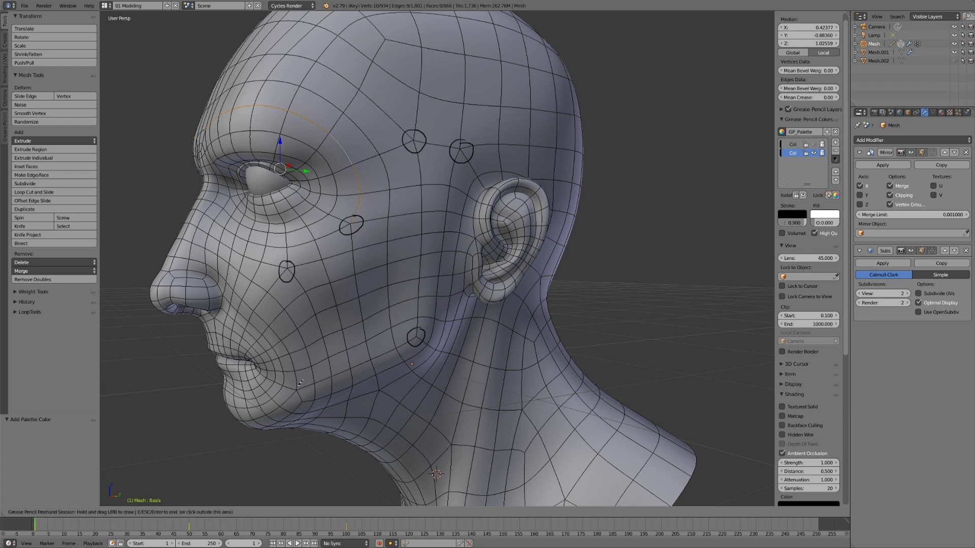
{"action": "mouse_move", "coordinate": [298, 382]}
{"action": "left_mouse_down"}
{"action": "mouse_move", "coordinate": [289, 394]}
{"action": "mouse_move", "coordinate": [300, 383]}
{"action": "left_mouse_up"}
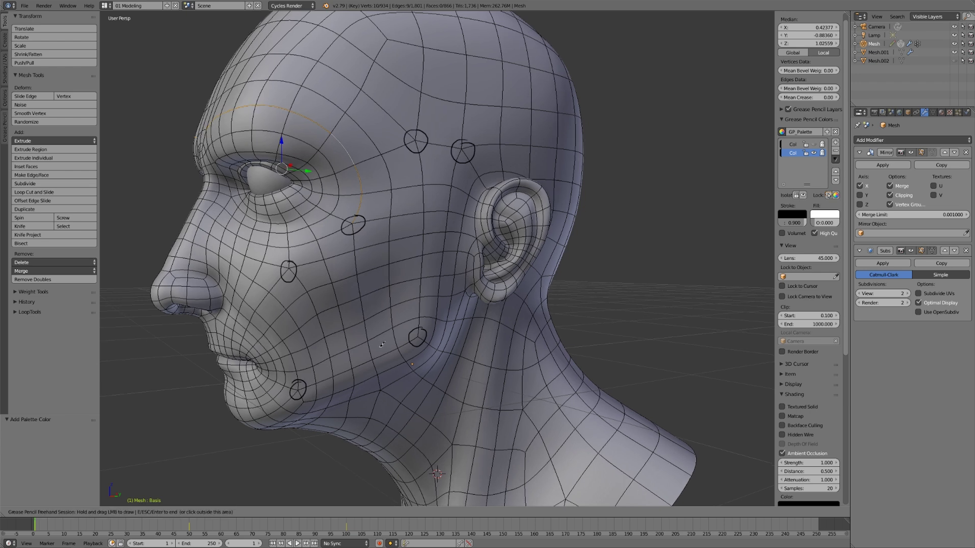
- Circle the two poles on the side of the neck and the one under the jaw, and finish drawing
{"action": "middle_click_drag", "start_coordinate": [382, 344], "coordinate": [373, 338]}
{"action": "mouse_move", "coordinate": [439, 429]}
{"action": "left_mouse_down"}
{"action": "mouse_move", "coordinate": [432, 438]}
{"action": "mouse_move", "coordinate": [442, 430]}
{"action": "left_mouse_up"}
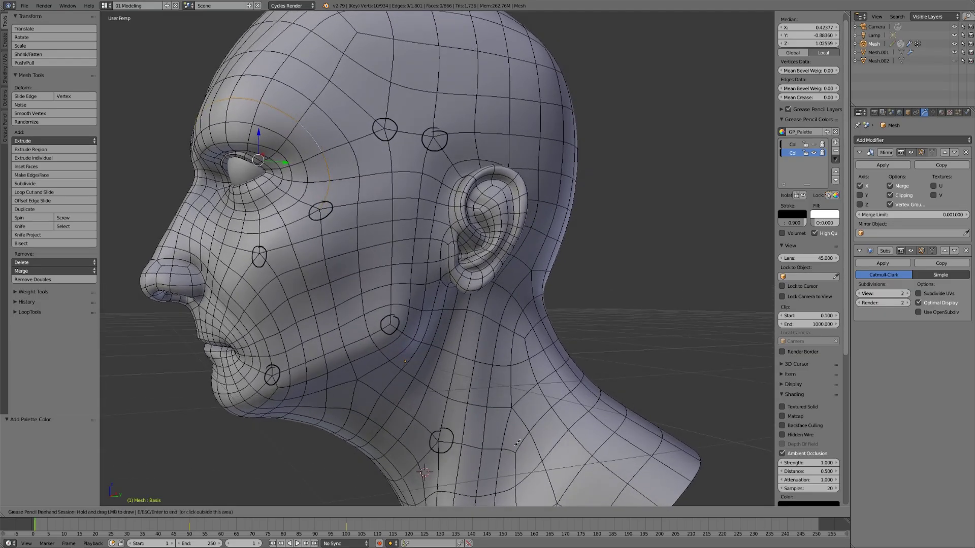
{"action": "left_click_drag", "start_coordinate": [516, 442], "coordinate": [520, 441]}
{"action": "middle_click_drag", "start_coordinate": [404, 284], "coordinate": [415, 335]}
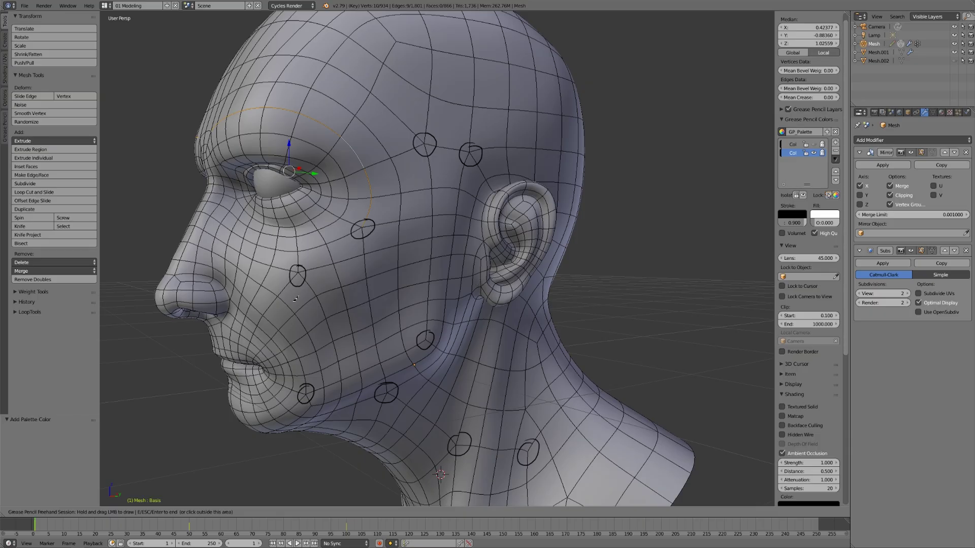
{"action": "key", "text": "Escape"}
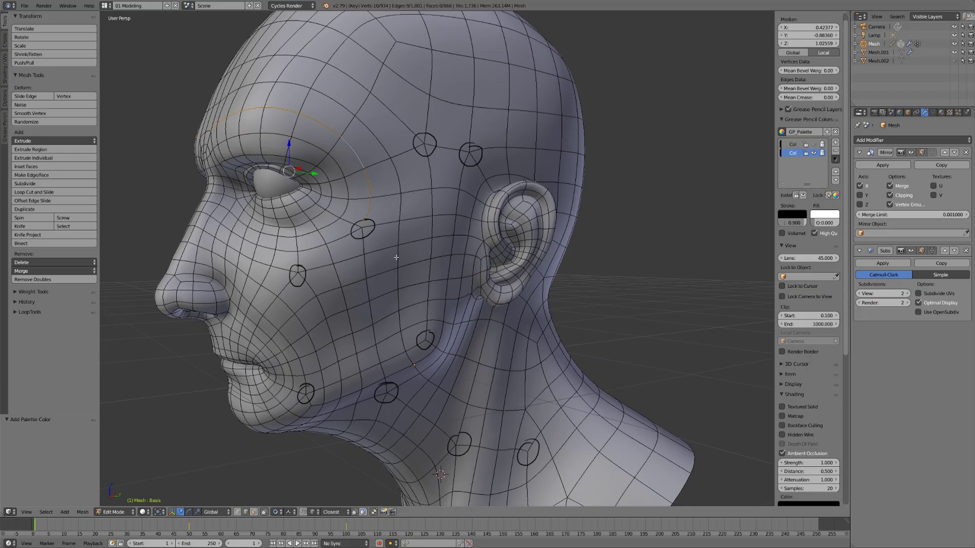
- Select the edge line connecting the circled pole on the upper cheek with the circled pole under the jaw
{"action": "scroll", "coordinate": [396, 257], "scroll_direction": "up", "scroll_amount": 5}
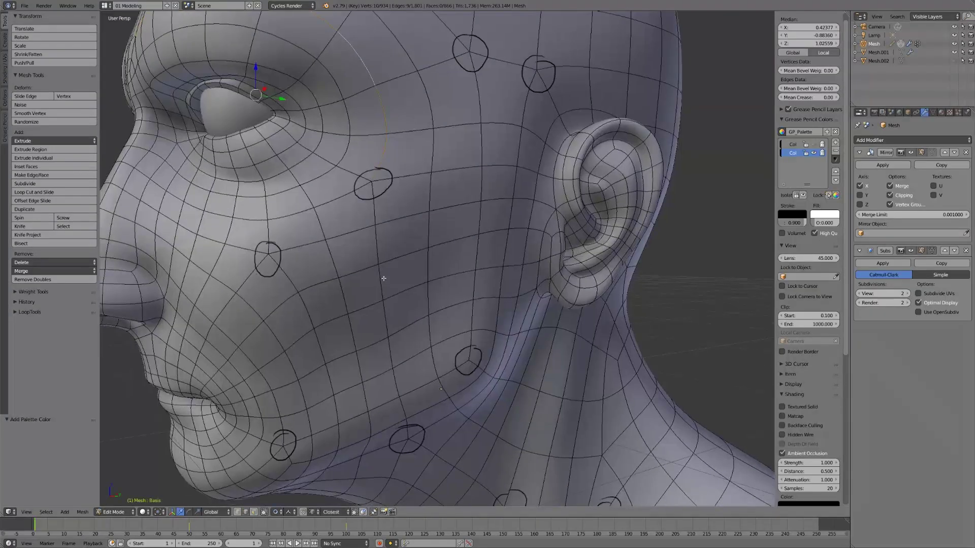
{"action": "right_click", "coordinate": [383, 278], "text": "alt"}
{"action": "scroll", "coordinate": [385, 208], "scroll_direction": "up", "scroll_amount": 2}
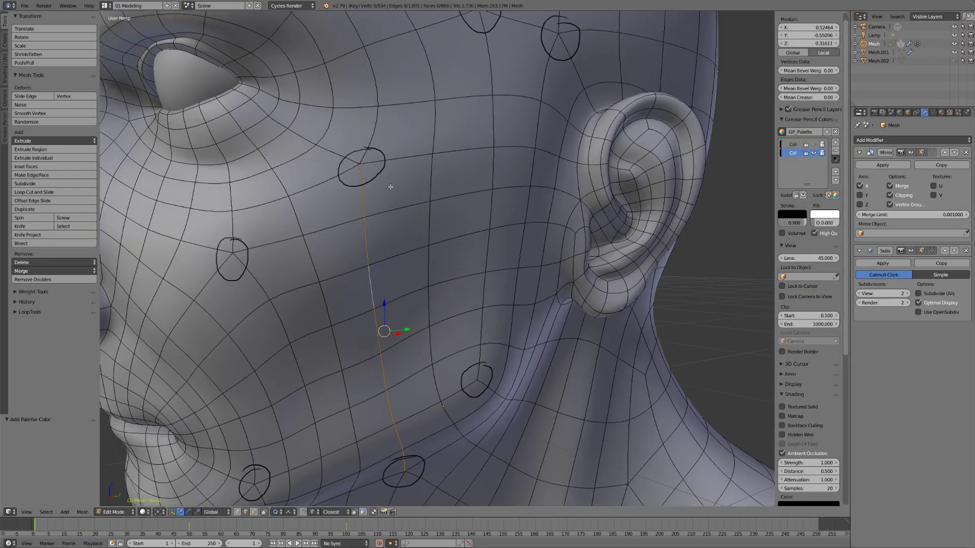
- Draw two diverging arrows pointing upward from the circled pole on the upper cheek, and finish drawing
{"action": "middle_click_drag", "start_coordinate": [363, 162], "coordinate": [396, 147], "text": "shift"}
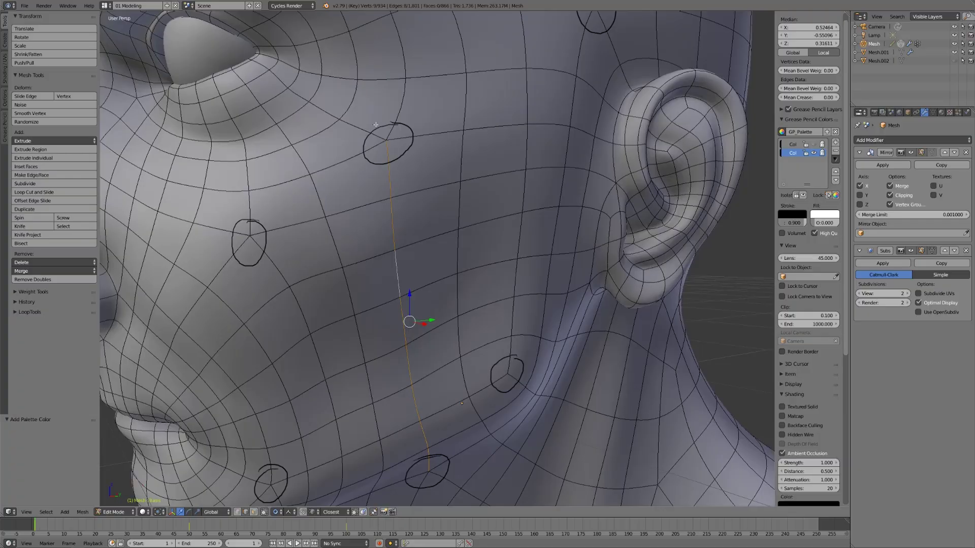
{"action": "mouse_move", "coordinate": [386, 140]}
{"action": "left_mouse_down"}
{"action": "mouse_move", "coordinate": [404, 111]}
{"action": "mouse_move", "coordinate": [386, 140]}
{"action": "mouse_move", "coordinate": [353, 120]}
{"action": "mouse_move", "coordinate": [360, 135]}
{"action": "left_mouse_up"}
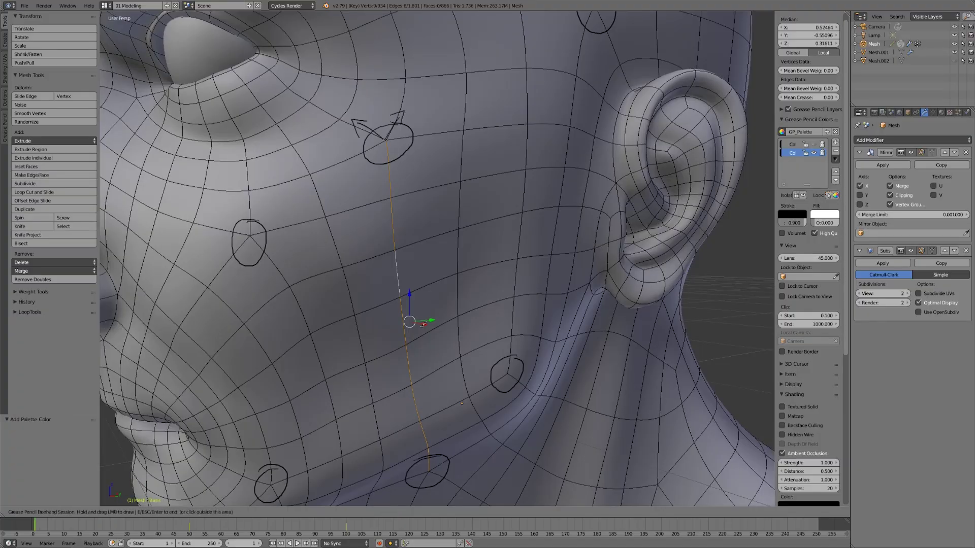
{"action": "key", "text": "Escape"}
- Select the edge ring just behind the line between the upper cheek and jaw poles, followed by the ring just in front of it
{"action": "middle_click_drag", "start_coordinate": [489, 333], "coordinate": [491, 322]}
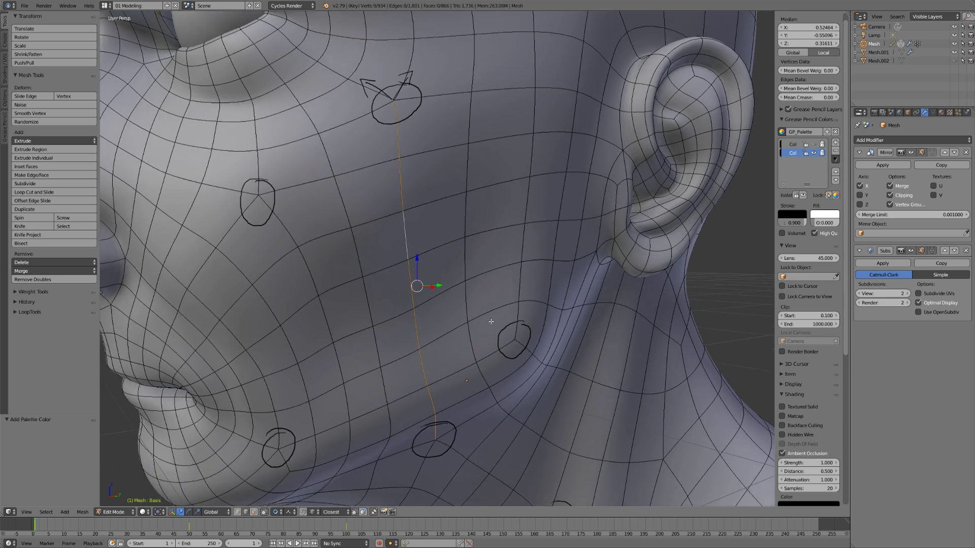
{"action": "mouse_move", "coordinate": [375, 338]}
{"action": "middle_mouse_down"}
{"action": "mouse_move", "coordinate": [433, 320]}
{"action": "mouse_move", "coordinate": [444, 304]}
{"action": "mouse_move", "coordinate": [458, 320]}
{"action": "middle_mouse_up"}
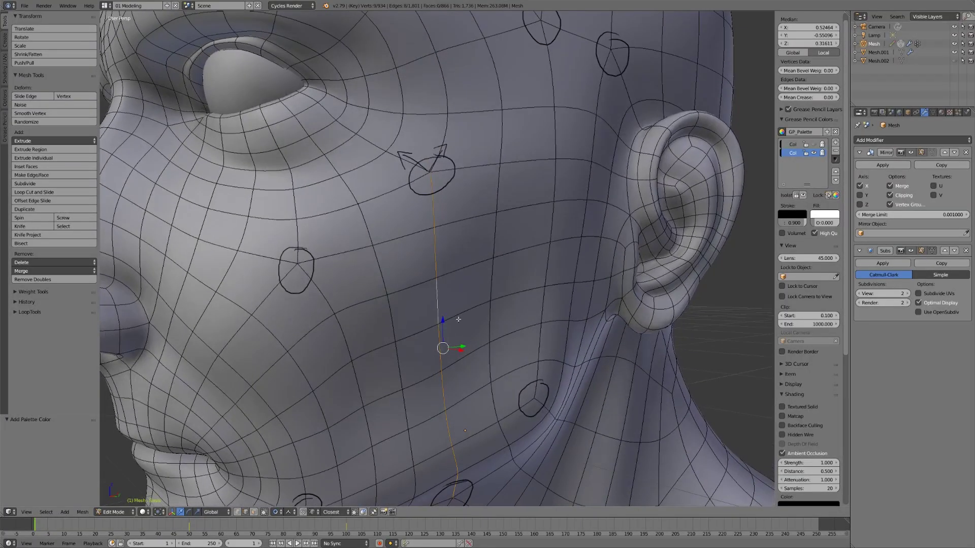
{"action": "left_click", "coordinate": [468, 312], "text": "ctrl+alt"}
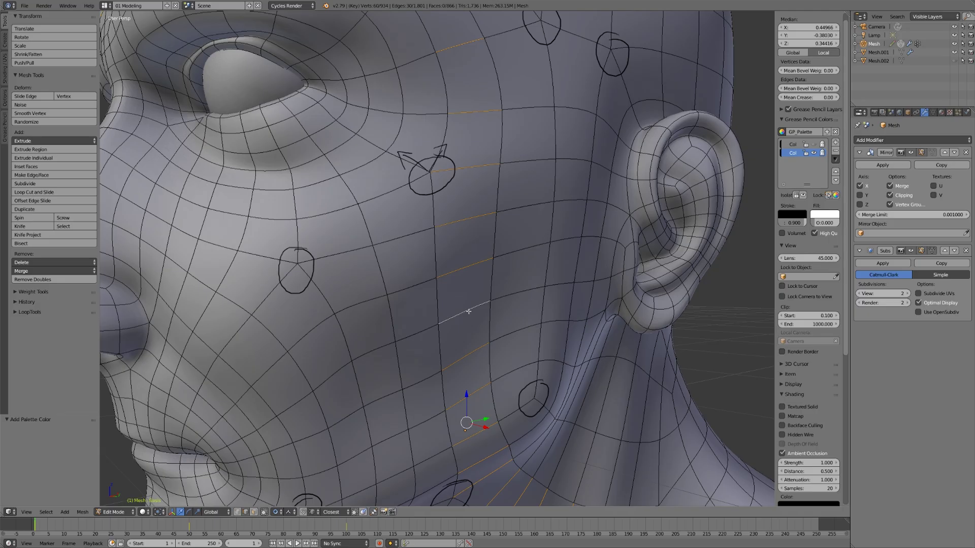
{"action": "left_click", "coordinate": [413, 288], "text": "ctrl+alt"}
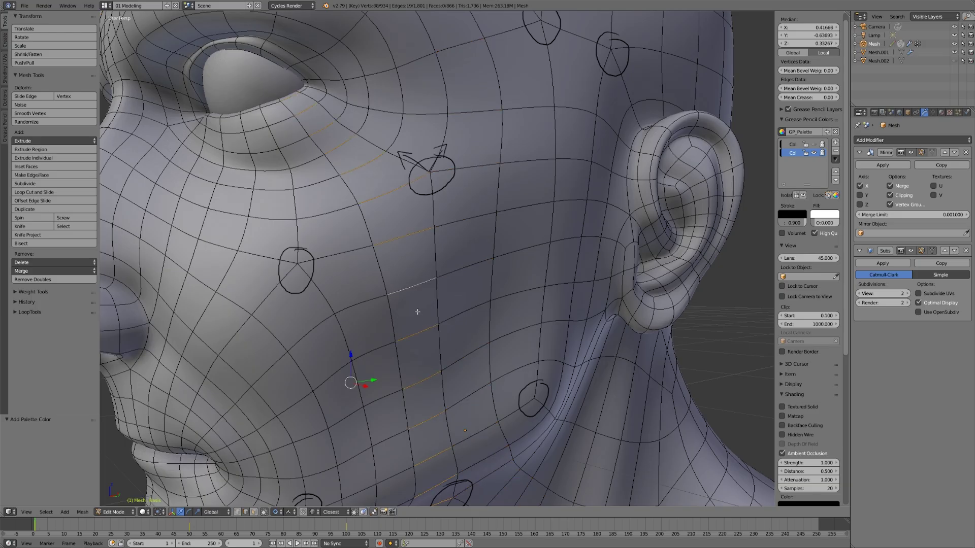
- Switch to face selection and select the face loop running from the outer eye corner down the cheek and under the jaw
{"action": "middle_click_drag", "start_coordinate": [418, 312], "coordinate": [462, 390]}
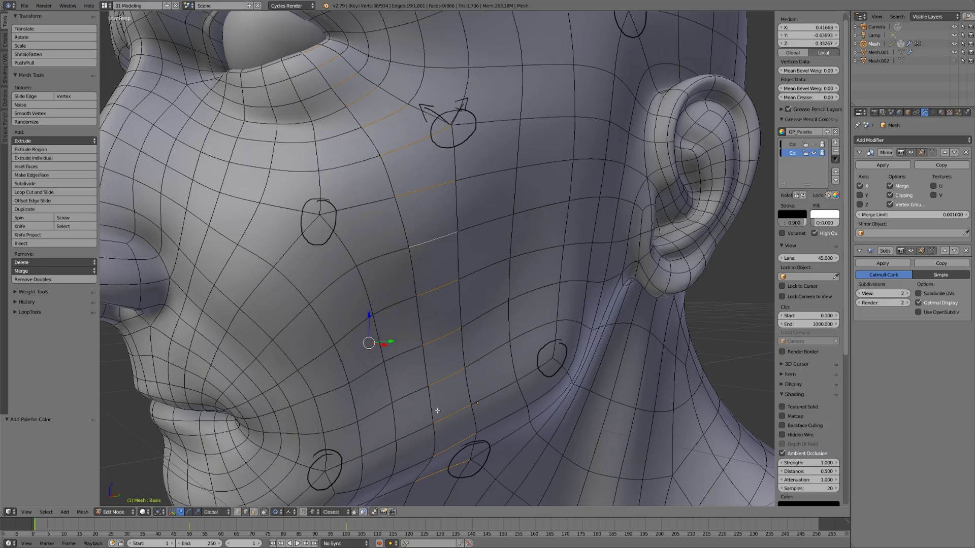
{"action": "key", "text": "3"}
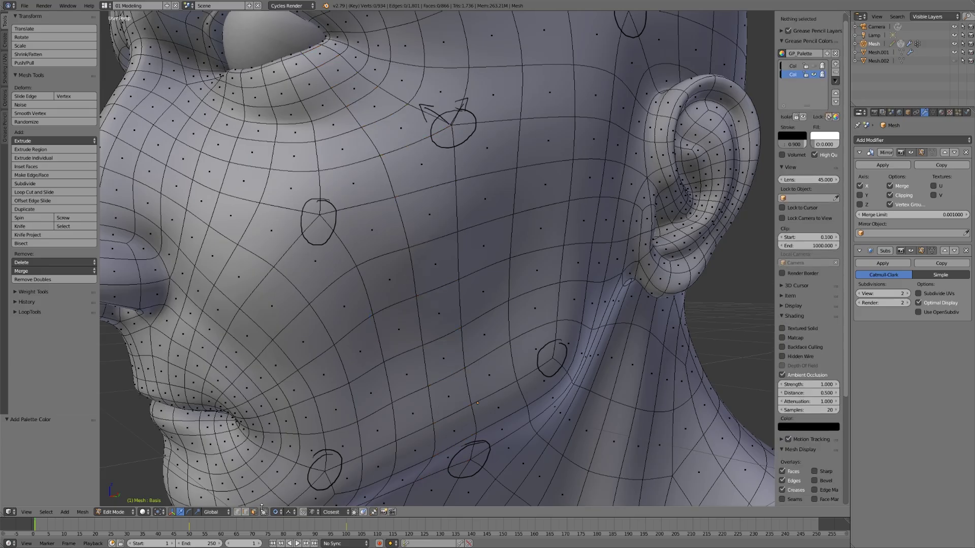
{"action": "right_click", "coordinate": [433, 244], "text": "alt"}
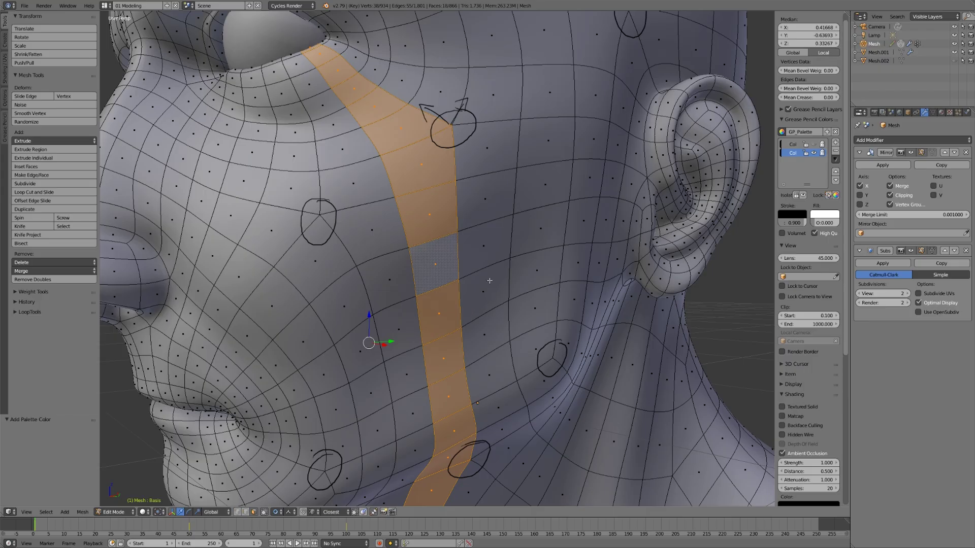
- Draw a grease pencil arrow along the selected face strip, from under the jaw up towards the outer eye corner
{"action": "middle_click_drag", "start_coordinate": [489, 280], "coordinate": [478, 284]}
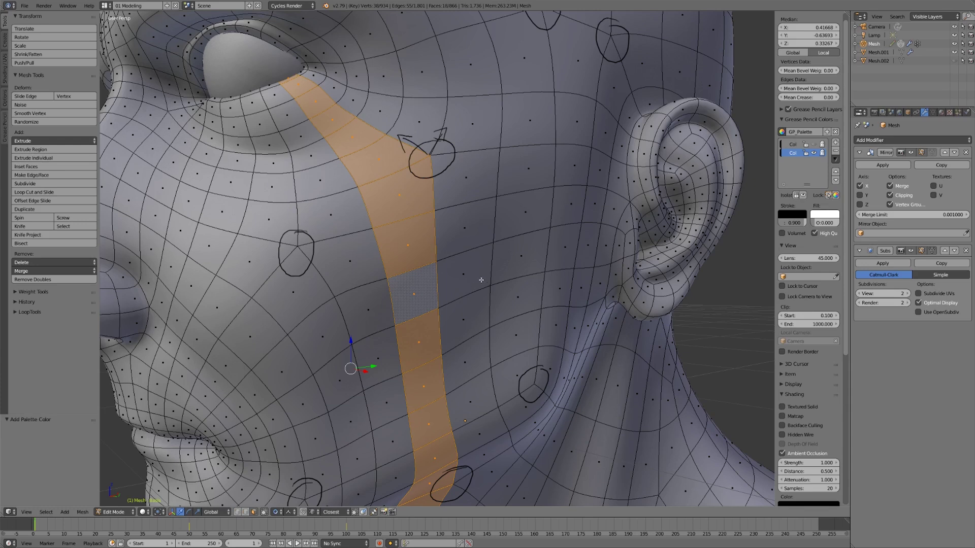
{"action": "mouse_move", "coordinate": [482, 280]}
{"action": "middle_mouse_down"}
{"action": "mouse_move", "coordinate": [467, 310]}
{"action": "mouse_move", "coordinate": [490, 394]}
{"action": "mouse_move", "coordinate": [494, 488]}
{"action": "middle_mouse_up"}
{"action": "scroll", "coordinate": [475, 302], "scroll_direction": "down", "scroll_amount": 3}
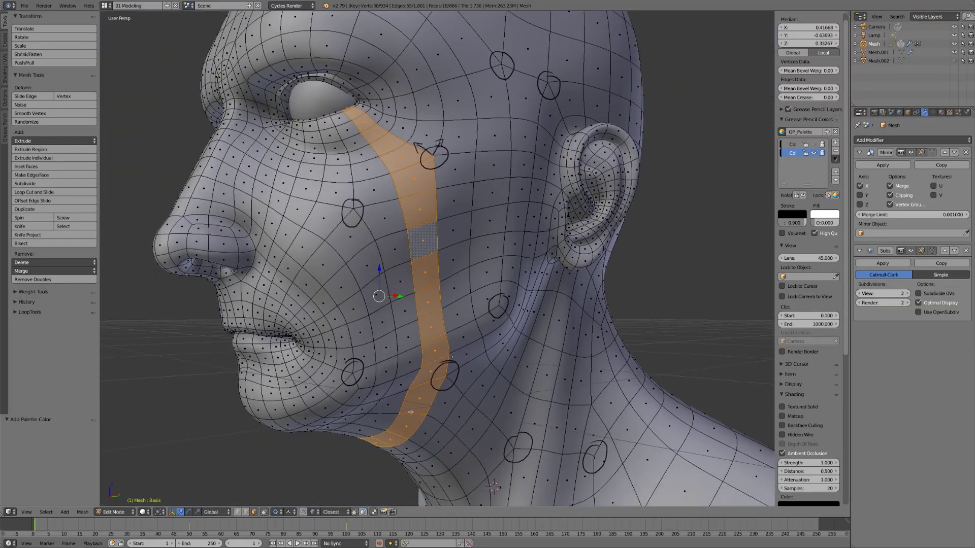
{"action": "mouse_move", "coordinate": [425, 395]}
{"action": "left_mouse_down"}
{"action": "mouse_move", "coordinate": [437, 359]}
{"action": "mouse_move", "coordinate": [432, 230]}
{"action": "mouse_move", "coordinate": [425, 194]}
{"action": "mouse_move", "coordinate": [384, 138]}
{"action": "left_mouse_up"}
{"action": "left_click_drag", "start_coordinate": [384, 139], "coordinate": [397, 148]}
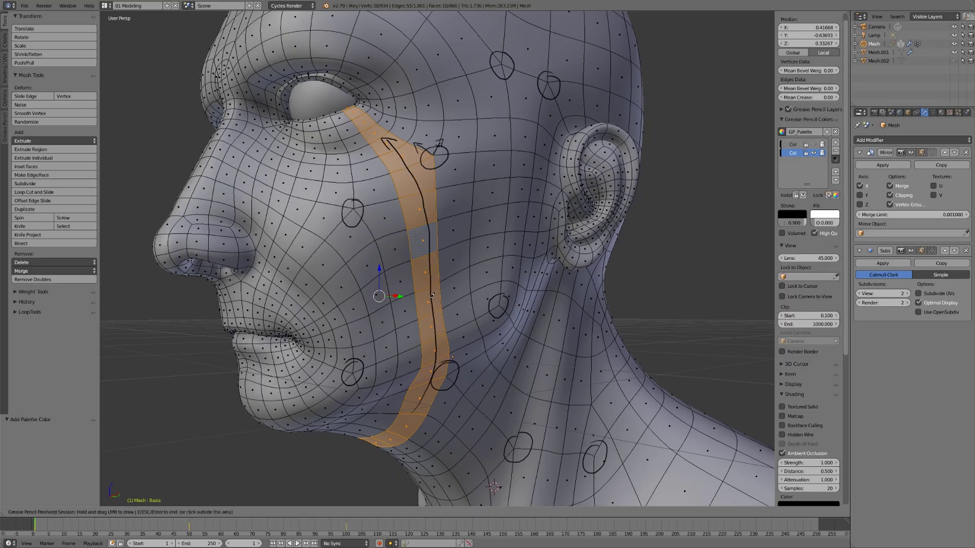
{"action": "key", "text": "Escape"}
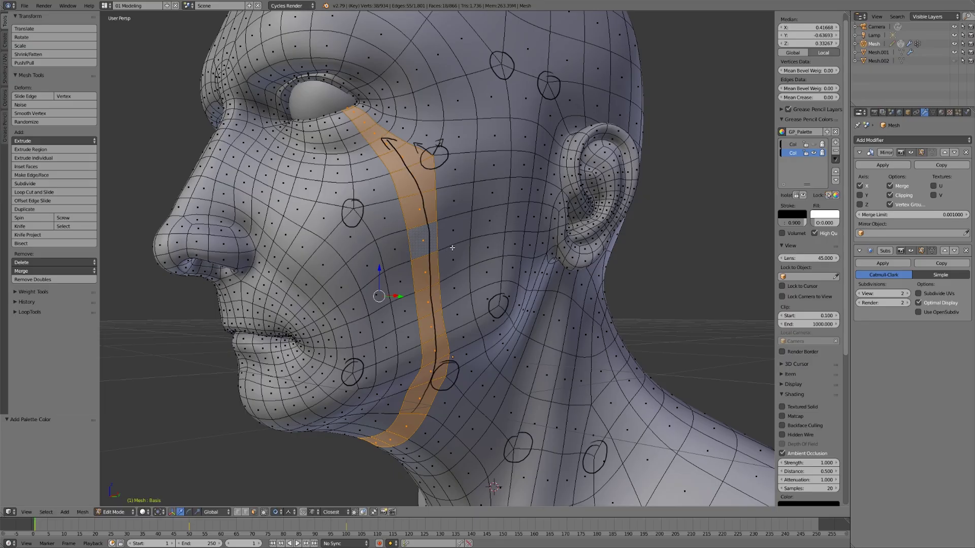
- Add the neighbouring face loop behind it to the selection and draw an arrow along it from the neck up to the temple
{"action": "left_click", "coordinate": [452, 244], "text": "alt+shift"}
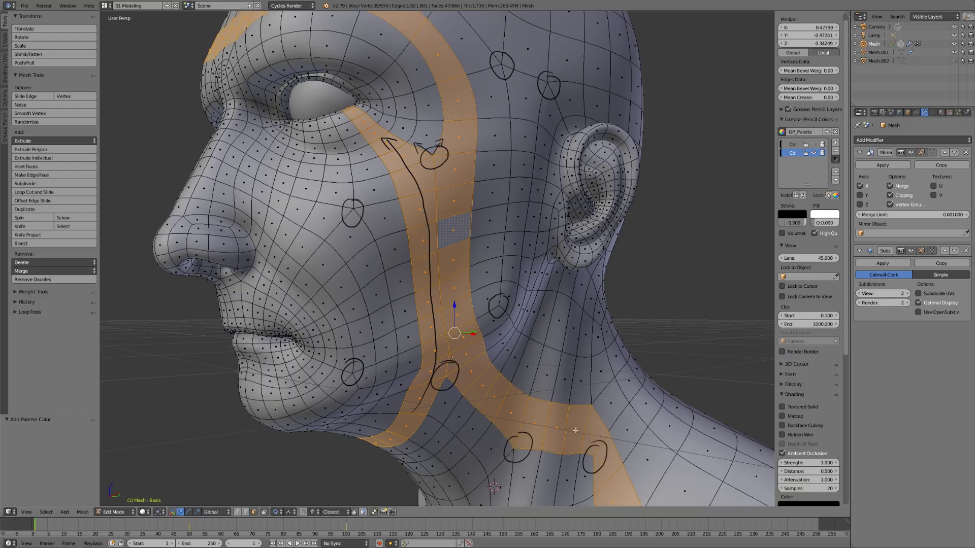
{"action": "mouse_move", "coordinate": [575, 430]}
{"action": "left_mouse_down"}
{"action": "mouse_move", "coordinate": [492, 393]}
{"action": "mouse_move", "coordinate": [464, 362]}
{"action": "mouse_move", "coordinate": [448, 299]}
{"action": "mouse_move", "coordinate": [465, 120]}
{"action": "mouse_move", "coordinate": [450, 69]}
{"action": "mouse_move", "coordinate": [461, 74]}
{"action": "left_mouse_up"}
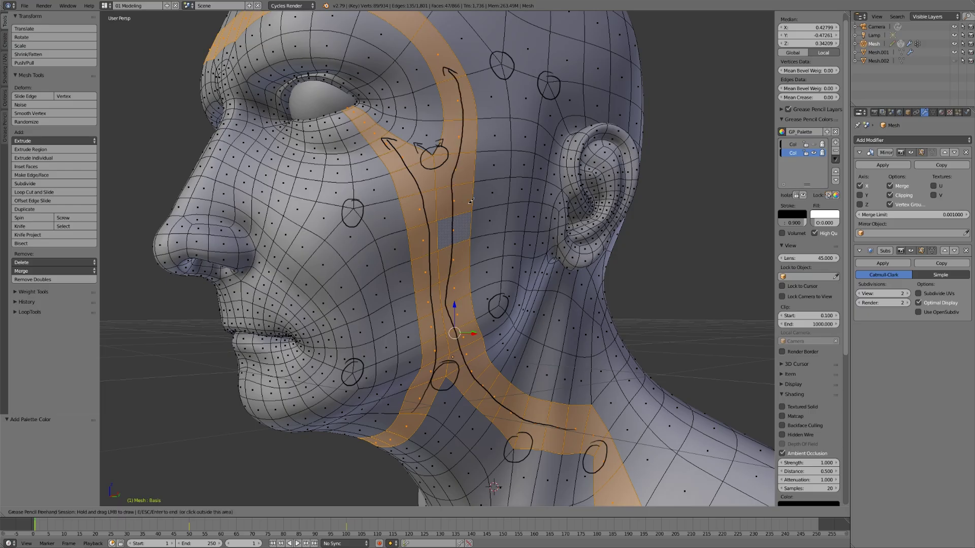
{"action": "key", "text": "Escape"}
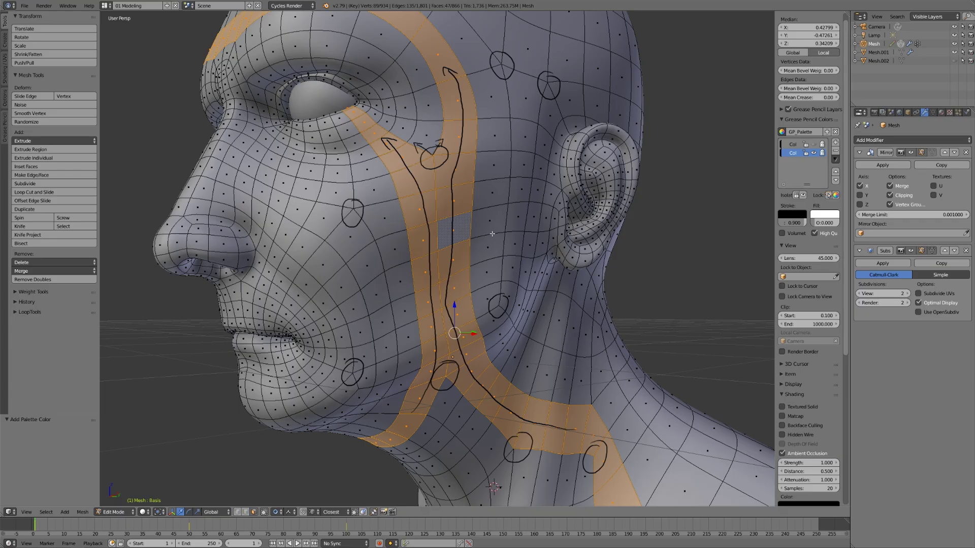
- Select the face loop from the mouth corner past the jaw corner to the nape, and draw an arrow along it towards the mouth
{"action": "right_click", "coordinate": [375, 351], "text": "alt"}
{"action": "middle_click_drag", "start_coordinate": [520, 310], "coordinate": [511, 301]}
{"action": "mouse_move", "coordinate": [574, 323]}
{"action": "left_mouse_down"}
{"action": "mouse_move", "coordinate": [481, 285]}
{"action": "mouse_move", "coordinate": [335, 344]}
{"action": "mouse_move", "coordinate": [295, 336]}
{"action": "left_mouse_up"}
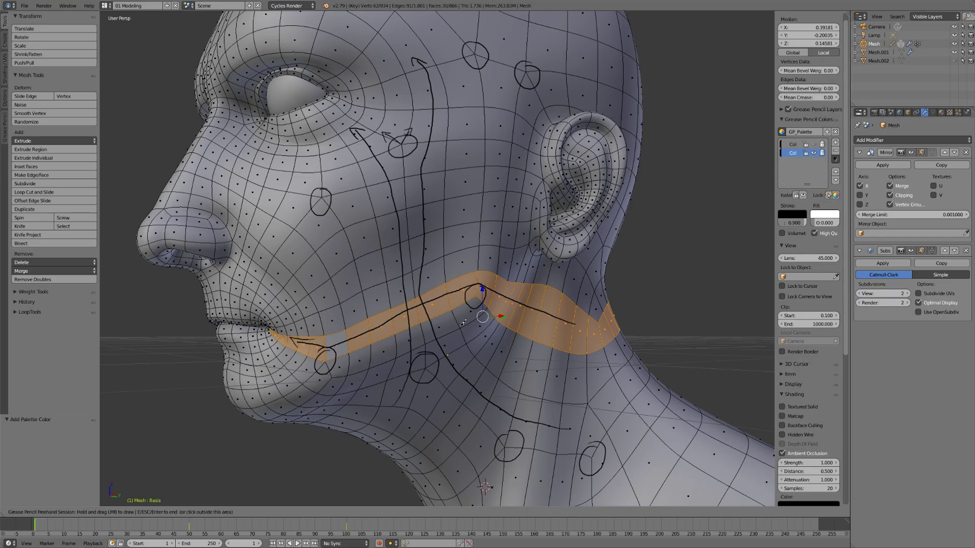
{"action": "middle_click_drag", "start_coordinate": [463, 322], "coordinate": [466, 322]}
{"action": "key", "text": "Escape"}
- Select only the face loop passing in front of the ear and along the jawline, and trace it down to the chin
{"action": "key", "text": "a"}
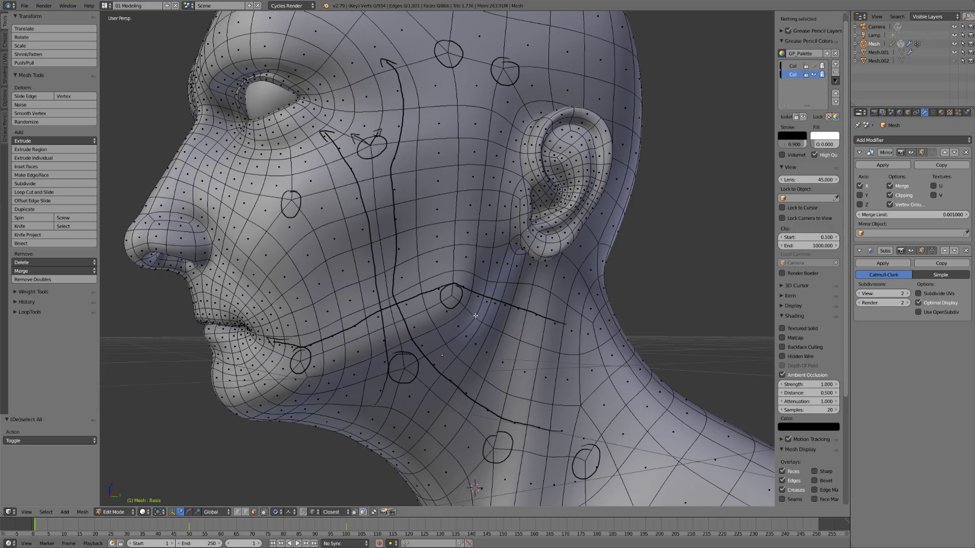
{"action": "right_click", "coordinate": [462, 243], "text": "alt"}
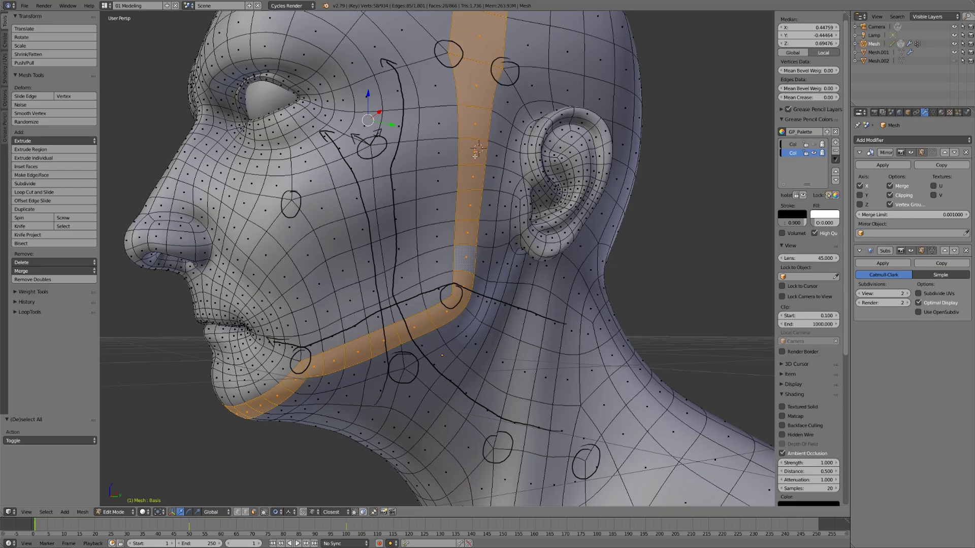
{"action": "mouse_move", "coordinate": [477, 149]}
{"action": "left_mouse_down"}
{"action": "mouse_move", "coordinate": [453, 304]}
{"action": "mouse_move", "coordinate": [457, 355]}
{"action": "left_mouse_up"}
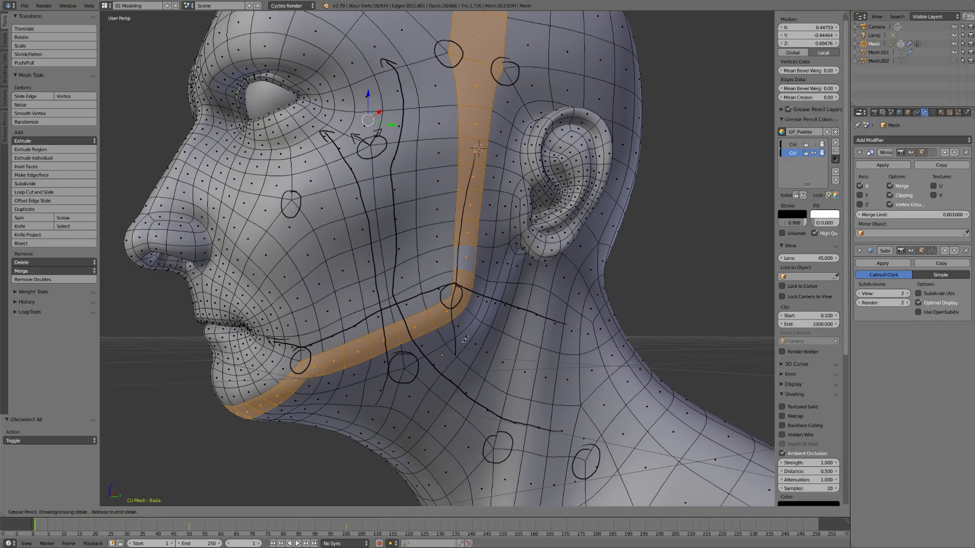
{"action": "key", "text": "ctrl+z"}
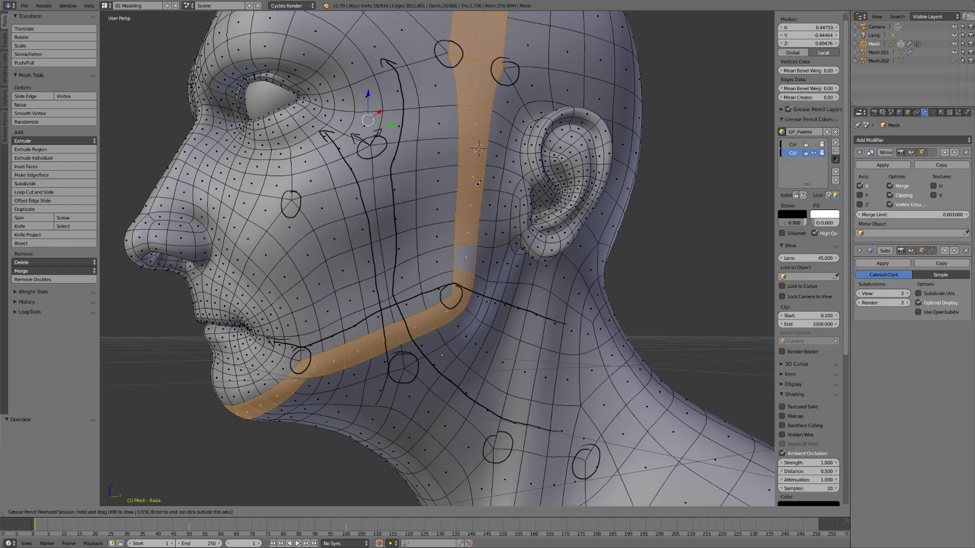
{"action": "mouse_move", "coordinate": [473, 151]}
{"action": "left_mouse_down"}
{"action": "mouse_move", "coordinate": [451, 307]}
{"action": "mouse_move", "coordinate": [306, 366]}
{"action": "mouse_move", "coordinate": [284, 393]}
{"action": "mouse_move", "coordinate": [240, 414]}
{"action": "left_mouse_up"}
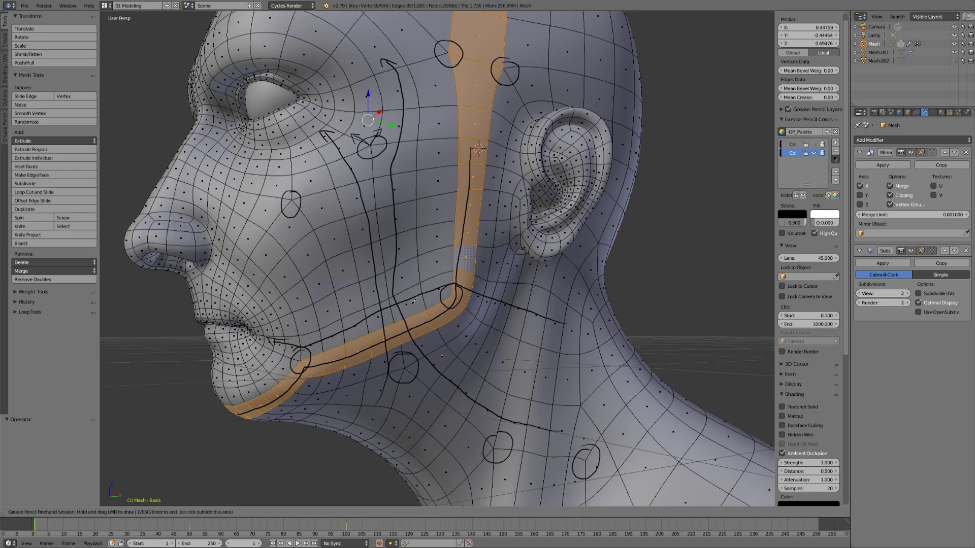
{"action": "mouse_move", "coordinate": [366, 357]}
{"action": "middle_mouse_down"}
{"action": "mouse_move", "coordinate": [474, 340]}
{"action": "mouse_move", "coordinate": [544, 378]}
{"action": "mouse_move", "coordinate": [523, 398]}
{"action": "middle_mouse_up"}
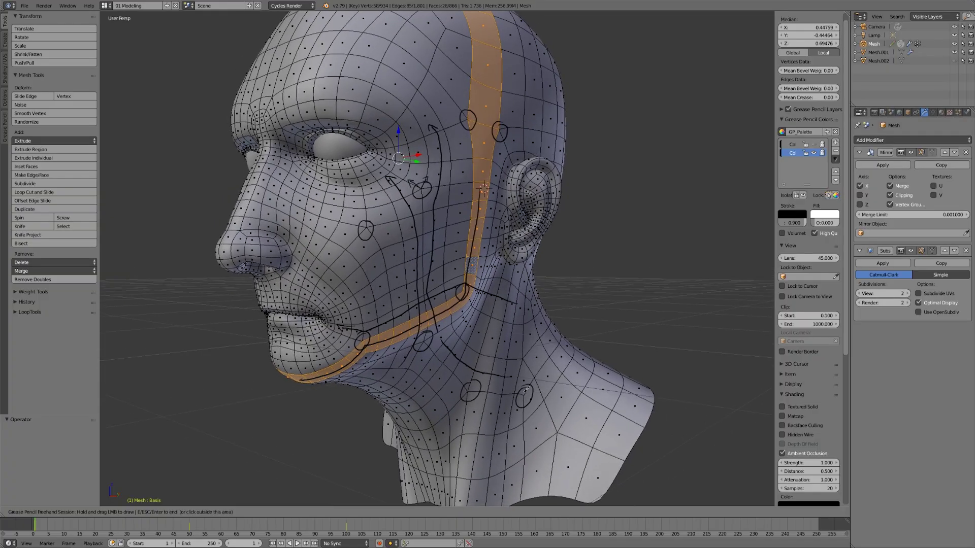
{"action": "key", "text": "Escape"}
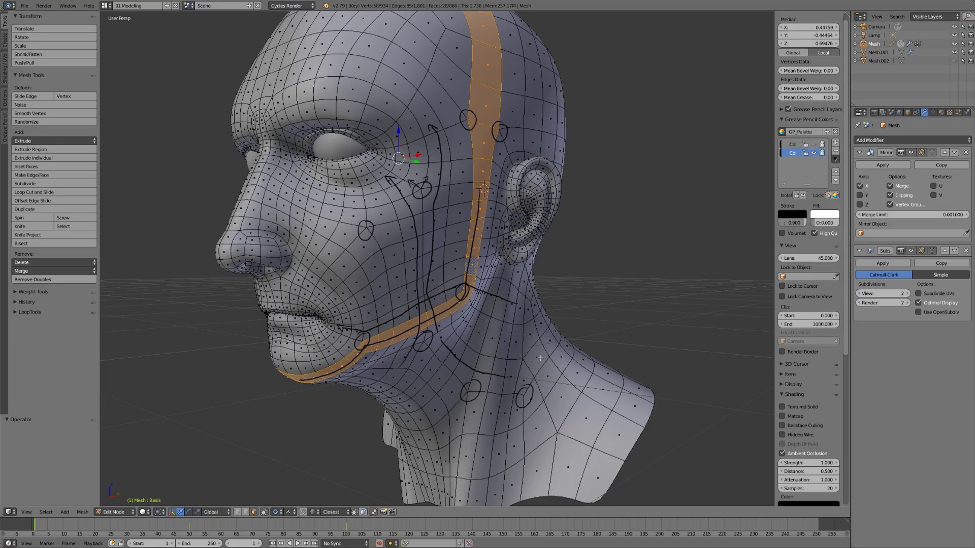
- Clear the loop selection and select a single face on the shoulder at the base of the neck
{"action": "right_click", "coordinate": [492, 336]}
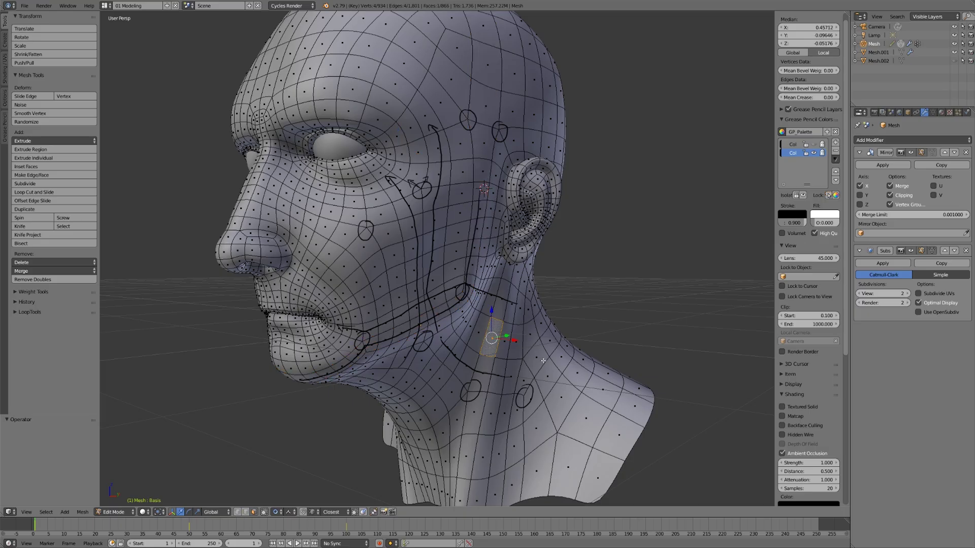
{"action": "key", "text": "a"}
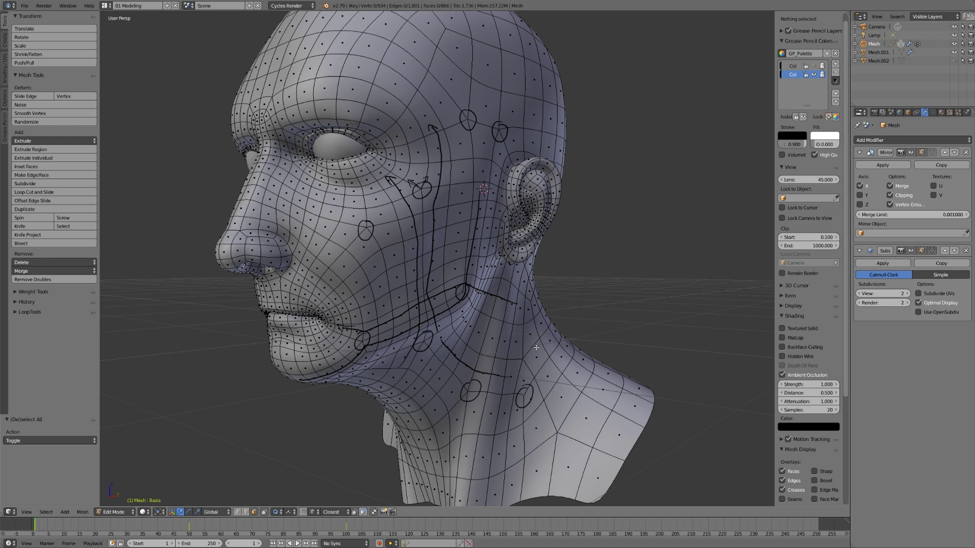
{"action": "right_click", "coordinate": [585, 415]}
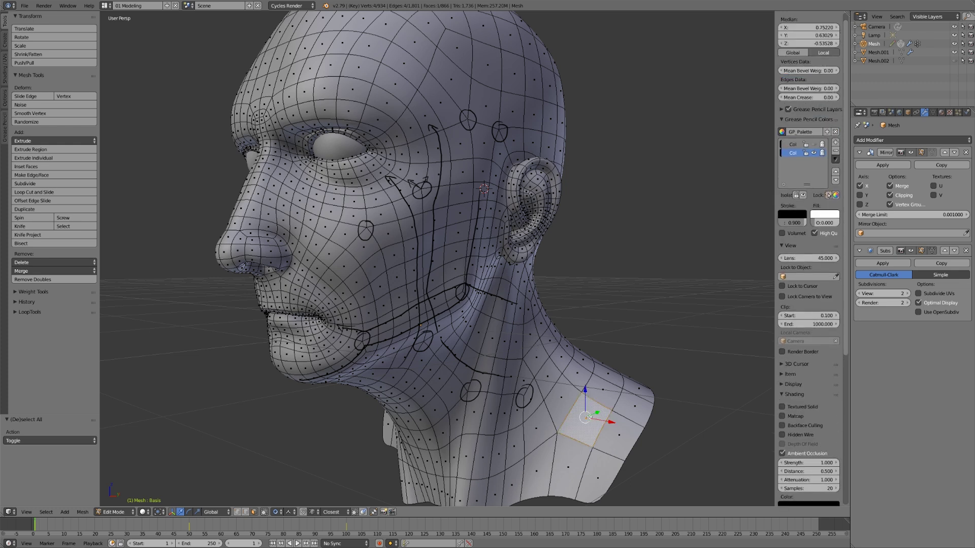
{"action": "middle_click_drag", "start_coordinate": [587, 417], "coordinate": [603, 371]}
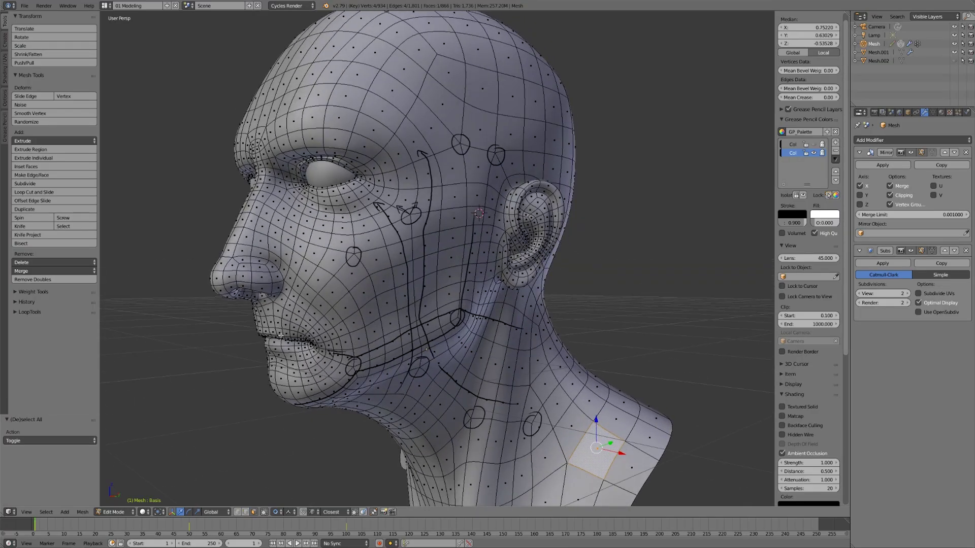
{"action": "middle_click_drag", "start_coordinate": [480, 407], "coordinate": [499, 428]}
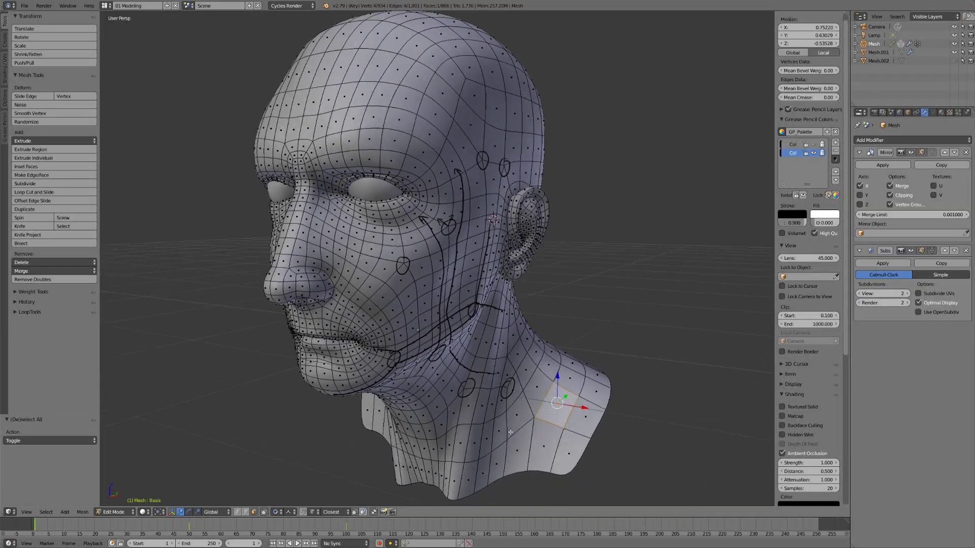
{"action": "middle_click_drag", "start_coordinate": [511, 432], "coordinate": [519, 399]}
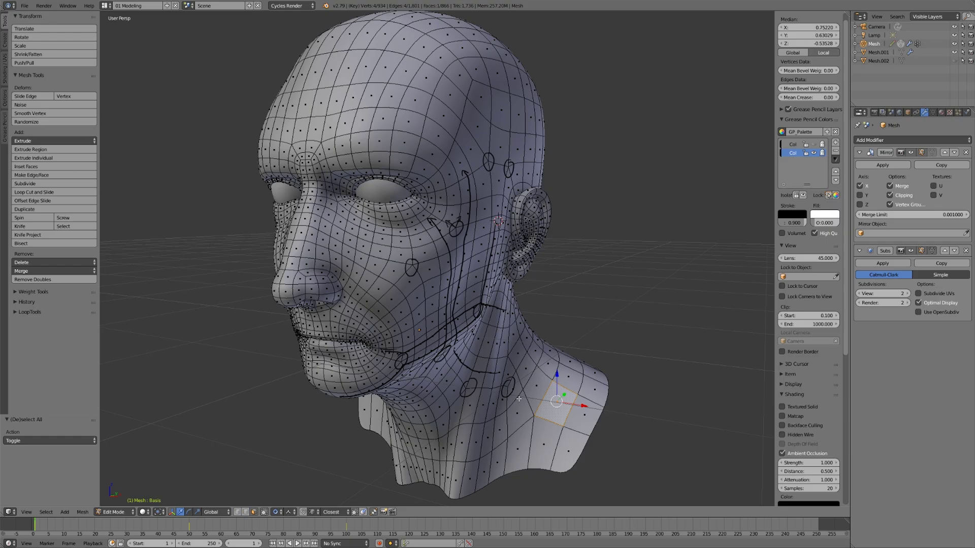
- Compare the smooth head in Object Mode with its mesh in Edit Mode, examining the drawn flow lines and poles from several angles
{"action": "middle_click_drag", "start_coordinate": [562, 264], "coordinate": [494, 229]}
{"action": "key", "text": "Tab"}
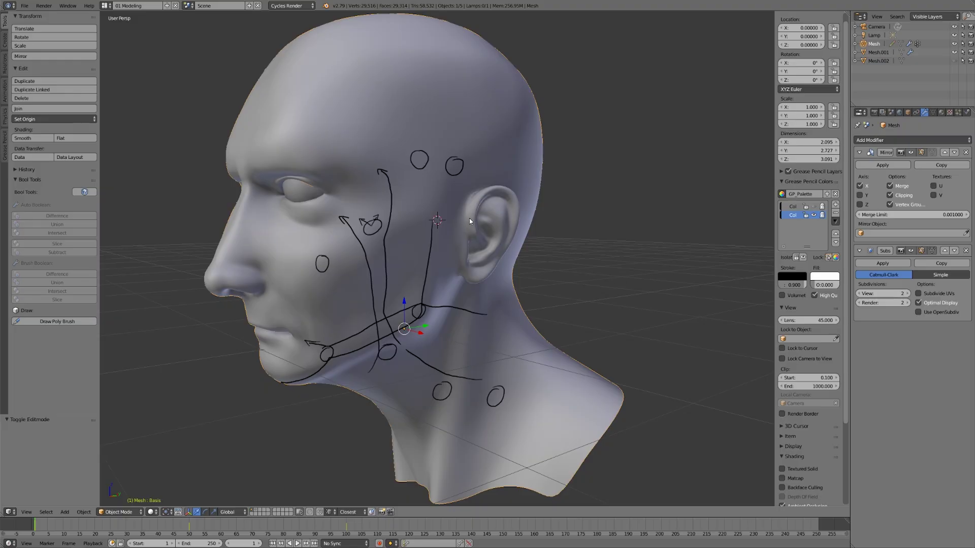
{"action": "middle_click_drag", "start_coordinate": [535, 309], "coordinate": [549, 306]}
{"action": "key", "text": "Tab"}
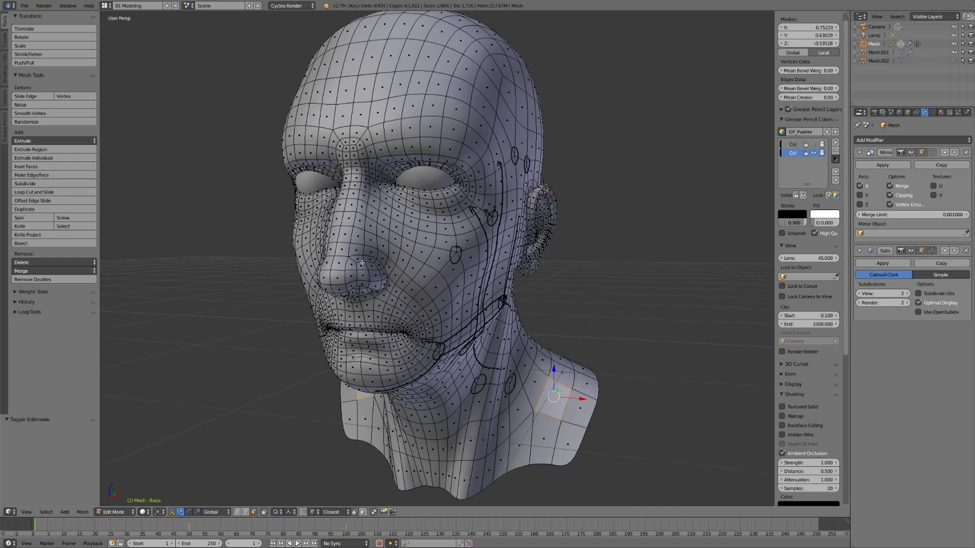
{"action": "middle_click_drag", "start_coordinate": [372, 324], "coordinate": [436, 335]}
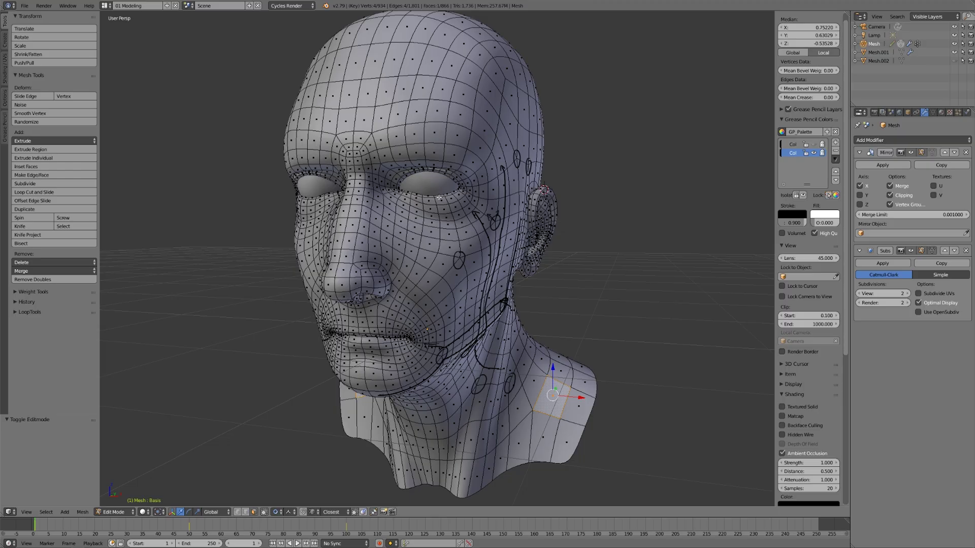
{"action": "key", "text": "Tab"}
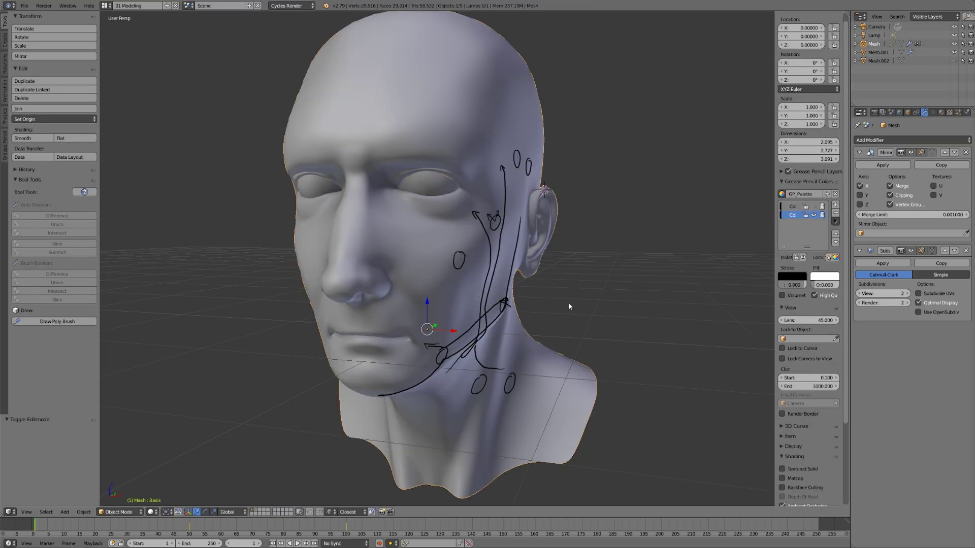
{"action": "middle_click_drag", "start_coordinate": [568, 303], "coordinate": [524, 309]}
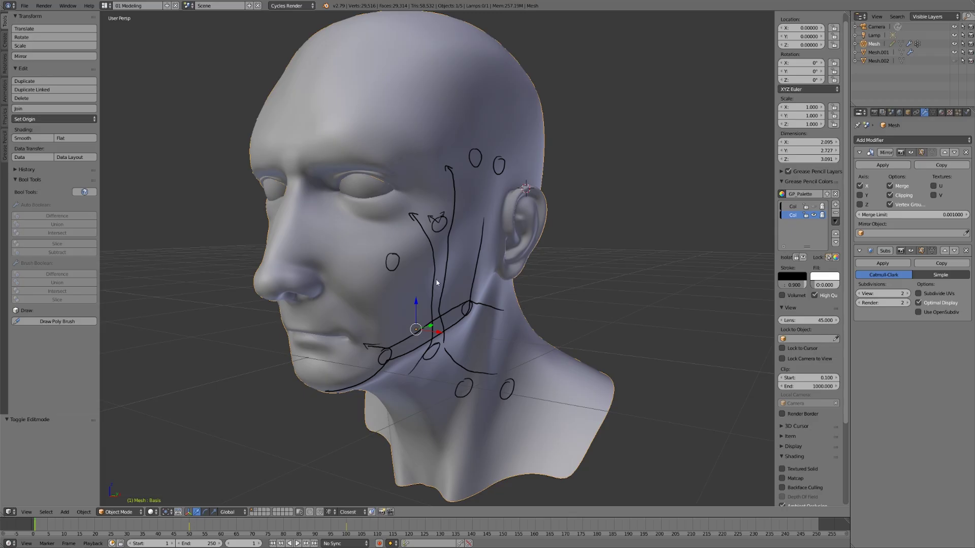
- Switch to the sports car's layer, hiding the head's grease pencil strokes and adding a new palette color for new drawings
{"action": "left_click", "coordinate": [259, 512]}
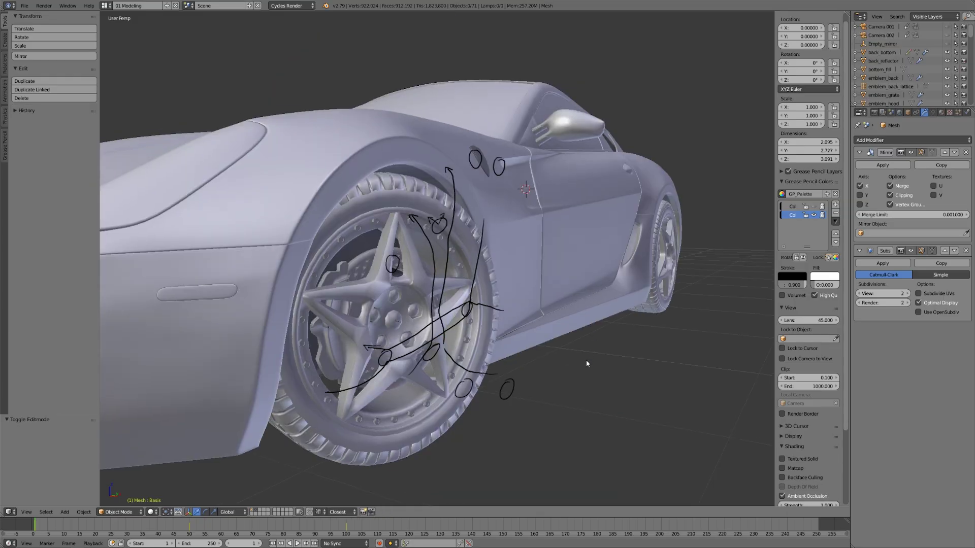
{"action": "middle_click_drag", "start_coordinate": [586, 364], "coordinate": [583, 377]}
{"action": "left_click", "coordinate": [814, 214]}
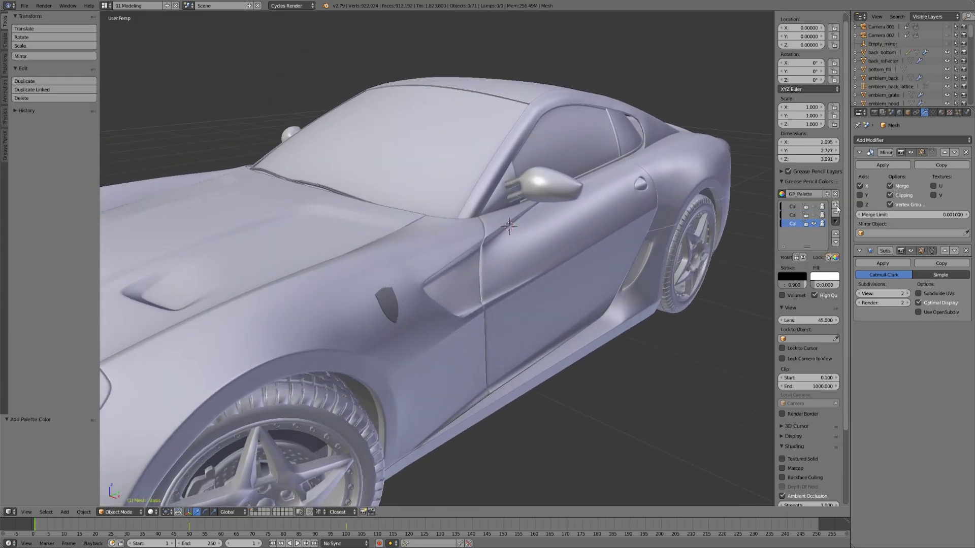
{"action": "left_click", "coordinate": [835, 204]}
- Trace the front wheel arch of the car with a grease pencil stroke along its edge
{"action": "scroll", "coordinate": [516, 439], "scroll_direction": "down", "scroll_amount": 4}
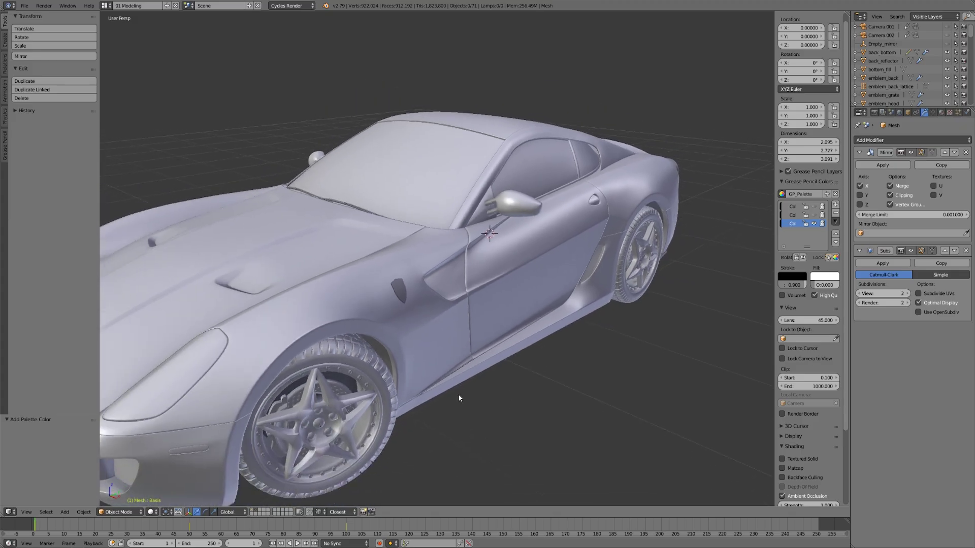
{"action": "middle_click_drag", "start_coordinate": [459, 399], "coordinate": [547, 370]}
{"action": "scroll", "coordinate": [529, 370], "scroll_direction": "up", "scroll_amount": 4}
{"action": "scroll", "coordinate": [521, 384], "scroll_direction": "down", "scroll_amount": 3}
{"action": "scroll", "coordinate": [525, 373], "scroll_direction": "up", "scroll_amount": 2}
{"action": "scroll", "coordinate": [525, 374], "scroll_direction": "down", "scroll_amount": 1}
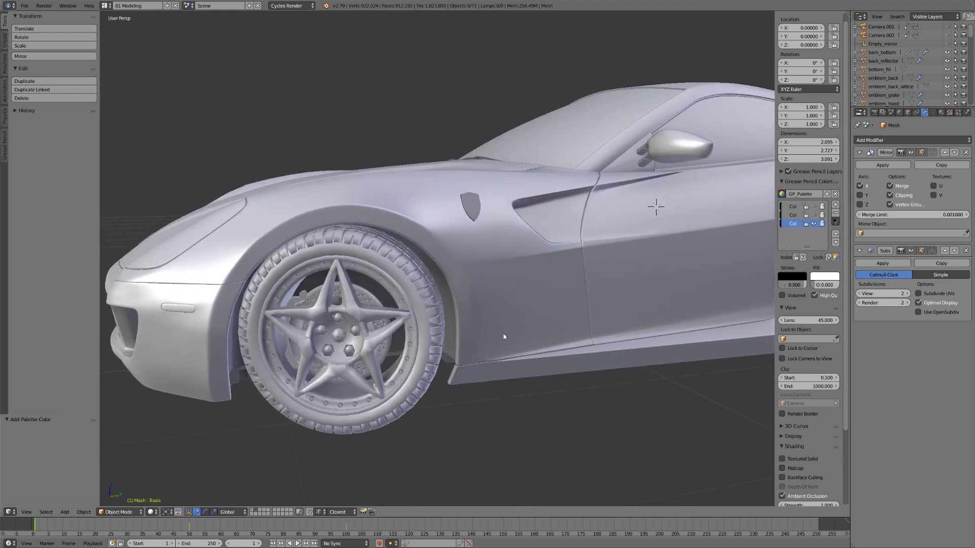
{"action": "mouse_move", "coordinate": [471, 360]}
{"action": "left_mouse_down"}
{"action": "mouse_move", "coordinate": [463, 273]}
{"action": "mouse_move", "coordinate": [435, 233]}
{"action": "mouse_move", "coordinate": [407, 211]}
{"action": "mouse_move", "coordinate": [323, 210]}
{"action": "mouse_move", "coordinate": [272, 232]}
{"action": "mouse_move", "coordinate": [235, 268]}
{"action": "mouse_move", "coordinate": [215, 328]}
{"action": "mouse_move", "coordinate": [220, 395]}
{"action": "left_mouse_up"}
- Trace both edges of the long raised crease on the hood, and outline the hood scoop beside it
{"action": "mouse_move", "coordinate": [489, 325]}
{"action": "middle_mouse_down"}
{"action": "mouse_move", "coordinate": [507, 357]}
{"action": "mouse_move", "coordinate": [507, 340]}
{"action": "mouse_move", "coordinate": [532, 354]}
{"action": "mouse_move", "coordinate": [566, 349]}
{"action": "mouse_move", "coordinate": [566, 332]}
{"action": "middle_mouse_up"}
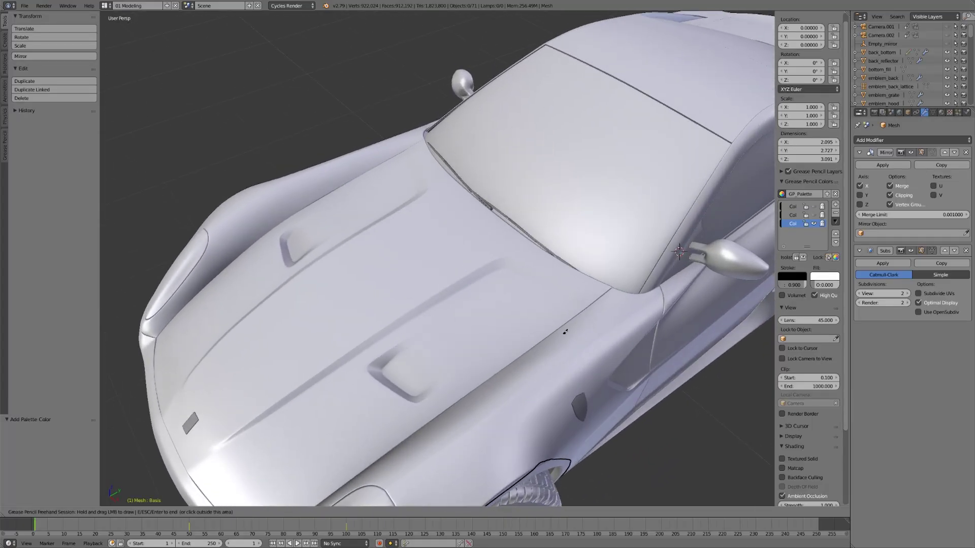
{"action": "mouse_move", "coordinate": [577, 303]}
{"action": "left_mouse_down"}
{"action": "mouse_move", "coordinate": [505, 266]}
{"action": "mouse_move", "coordinate": [402, 322]}
{"action": "mouse_move", "coordinate": [324, 389]}
{"action": "left_mouse_up"}
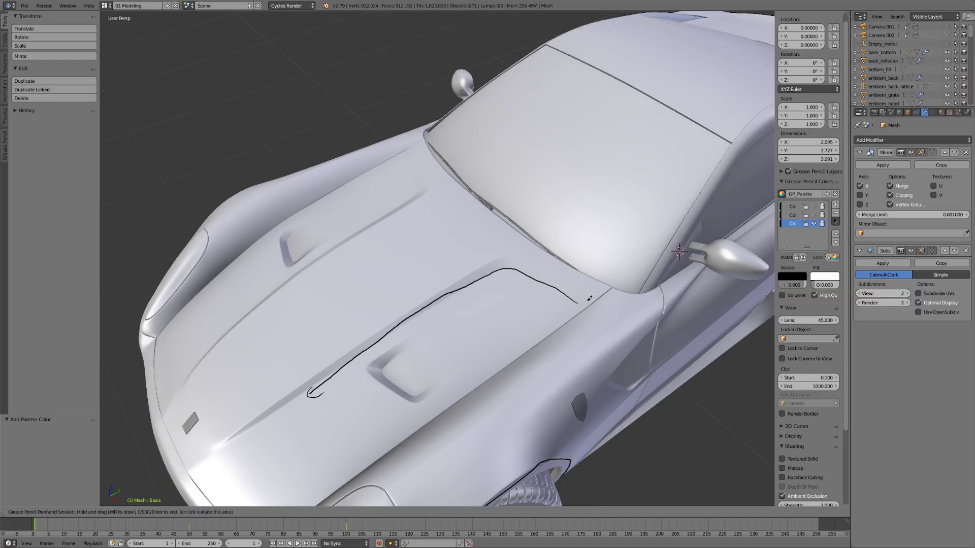
{"action": "mouse_move", "coordinate": [583, 301]}
{"action": "left_mouse_down"}
{"action": "mouse_move", "coordinate": [527, 261]}
{"action": "mouse_move", "coordinate": [496, 257]}
{"action": "mouse_move", "coordinate": [396, 312]}
{"action": "mouse_move", "coordinate": [259, 413]}
{"action": "left_mouse_up"}
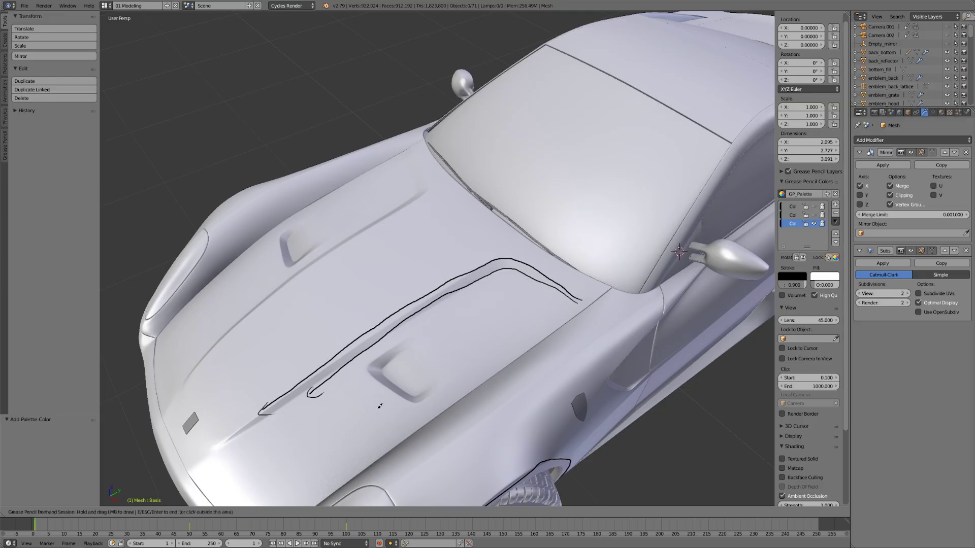
{"action": "mouse_move", "coordinate": [442, 330]}
{"action": "left_mouse_down"}
{"action": "mouse_move", "coordinate": [390, 360]}
{"action": "mouse_move", "coordinate": [383, 378]}
{"action": "mouse_move", "coordinate": [412, 392]}
{"action": "mouse_move", "coordinate": [435, 384]}
{"action": "mouse_move", "coordinate": [467, 362]}
{"action": "mouse_move", "coordinate": [416, 336]}
{"action": "mouse_move", "coordinate": [374, 362]}
{"action": "mouse_move", "coordinate": [371, 375]}
{"action": "mouse_move", "coordinate": [417, 401]}
{"action": "mouse_move", "coordinate": [453, 377]}
{"action": "left_mouse_up"}
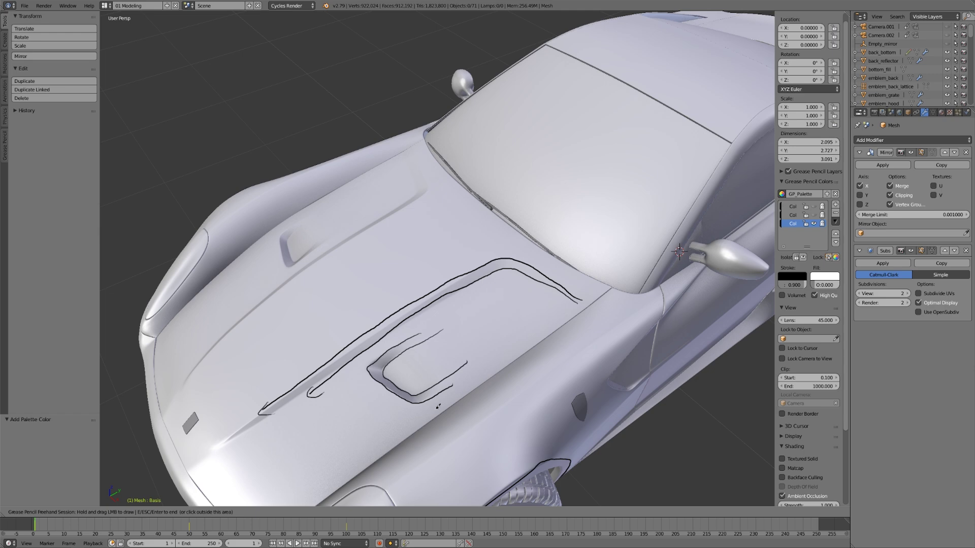
- Trace the rear bumper's horizontal crease and the license plate recess edge, and circle the point where they meet
{"action": "mouse_move", "coordinate": [437, 406]}
{"action": "middle_mouse_down"}
{"action": "mouse_move", "coordinate": [512, 416]}
{"action": "mouse_move", "coordinate": [528, 415]}
{"action": "mouse_move", "coordinate": [486, 396]}
{"action": "mouse_move", "coordinate": [450, 406]}
{"action": "mouse_move", "coordinate": [563, 401]}
{"action": "mouse_move", "coordinate": [474, 363]}
{"action": "mouse_move", "coordinate": [530, 365]}
{"action": "mouse_move", "coordinate": [510, 372]}
{"action": "middle_mouse_up"}
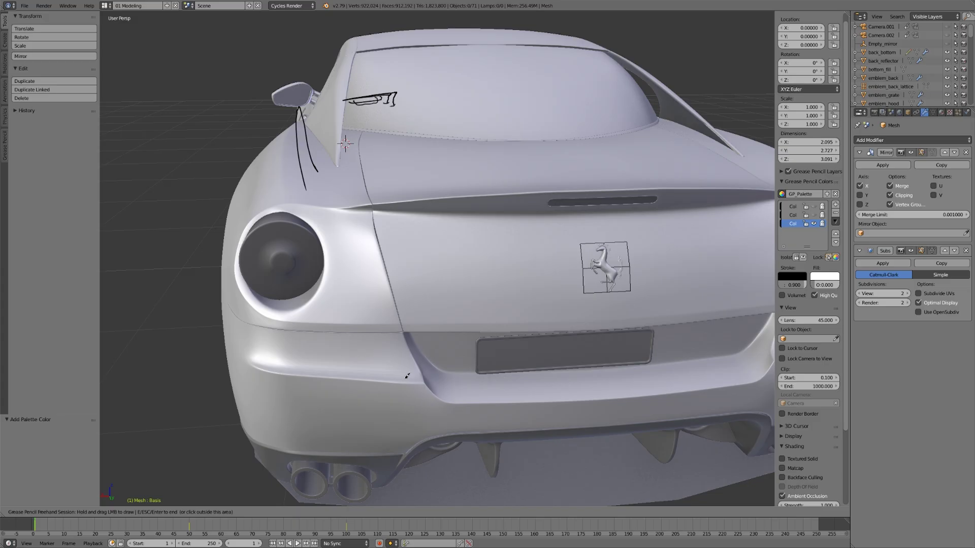
{"action": "mouse_move", "coordinate": [466, 405]}
{"action": "left_mouse_down"}
{"action": "mouse_move", "coordinate": [426, 378]}
{"action": "mouse_move", "coordinate": [435, 387]}
{"action": "mouse_move", "coordinate": [274, 370]}
{"action": "left_mouse_up"}
{"action": "middle_click_drag", "start_coordinate": [445, 383], "coordinate": [381, 384]}
{"action": "left_click_drag", "start_coordinate": [272, 410], "coordinate": [252, 366]}
{"action": "middle_click_drag", "start_coordinate": [333, 401], "coordinate": [488, 365]}
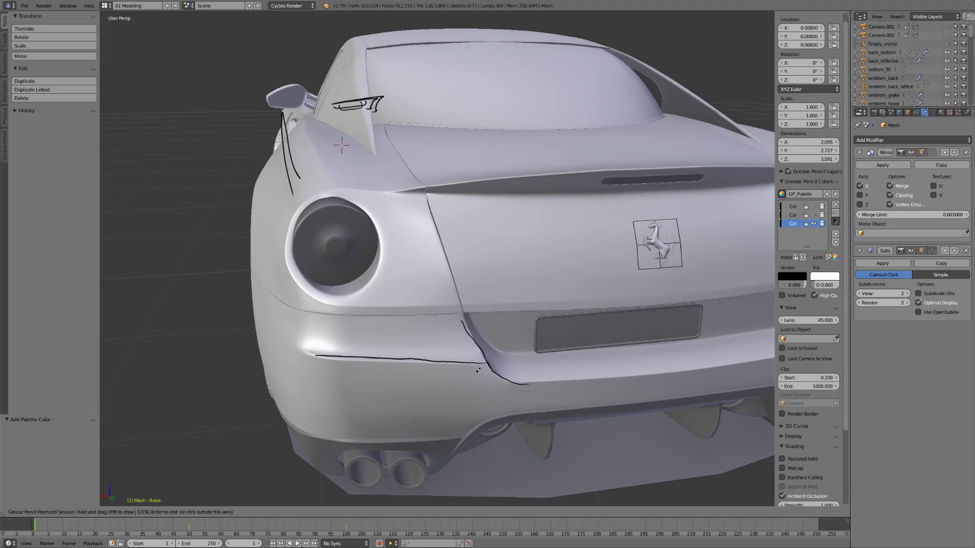
{"action": "left_click_drag", "start_coordinate": [486, 360], "coordinate": [486, 365]}
- Extend the bumper crease line upward around its outer end, and draw flow lines across the surface above the crease
{"action": "middle_click_drag", "start_coordinate": [437, 378], "coordinate": [414, 359]}
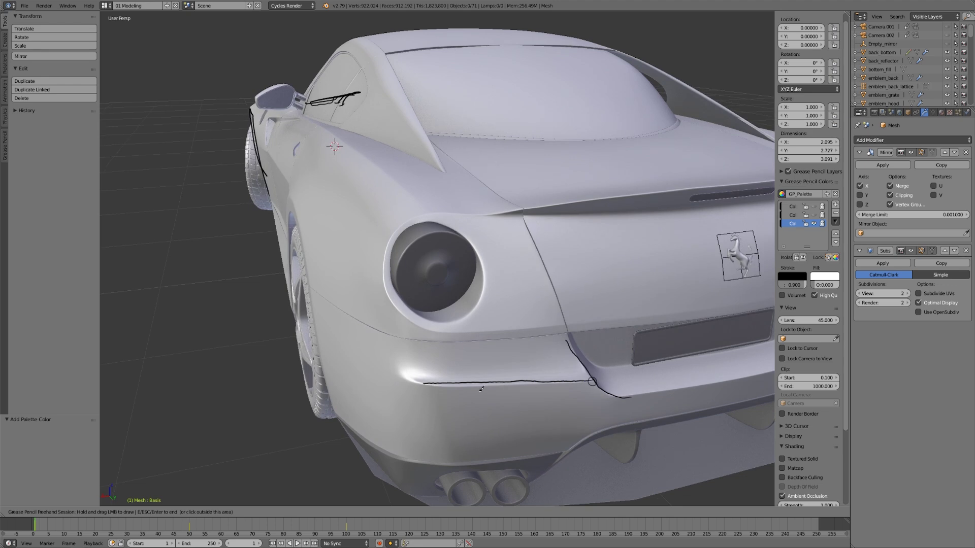
{"action": "mouse_move", "coordinate": [455, 384]}
{"action": "left_mouse_down"}
{"action": "mouse_move", "coordinate": [401, 371]}
{"action": "mouse_move", "coordinate": [395, 339]}
{"action": "left_mouse_up"}
{"action": "middle_click_drag", "start_coordinate": [521, 372], "coordinate": [481, 320]}
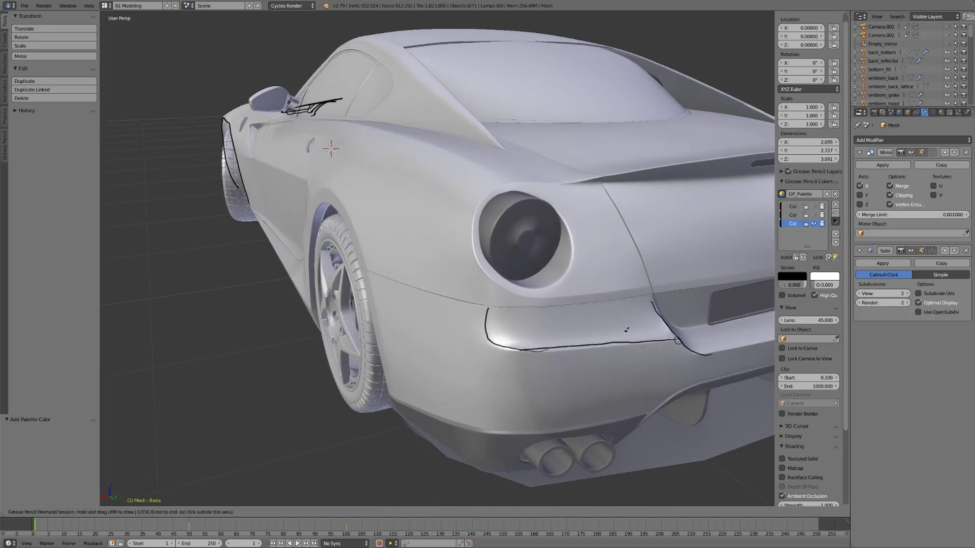
{"action": "mouse_move", "coordinate": [647, 310]}
{"action": "left_mouse_down"}
{"action": "mouse_move", "coordinate": [526, 322]}
{"action": "mouse_move", "coordinate": [449, 310]}
{"action": "left_mouse_up"}
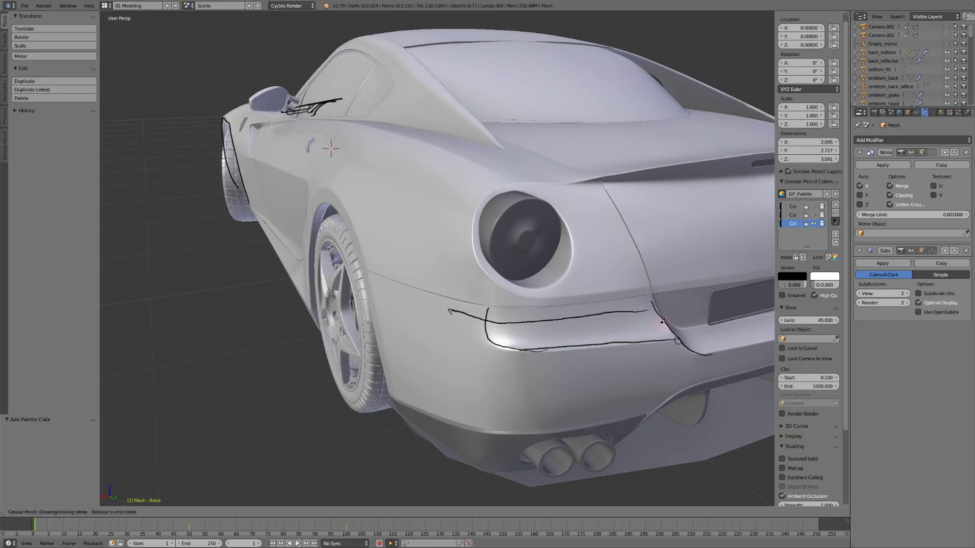
{"action": "mouse_move", "coordinate": [657, 324]}
{"action": "left_mouse_down"}
{"action": "mouse_move", "coordinate": [502, 336]}
{"action": "mouse_move", "coordinate": [493, 311]}
{"action": "left_mouse_up"}
{"action": "middle_click_drag", "start_coordinate": [606, 325], "coordinate": [596, 326]}
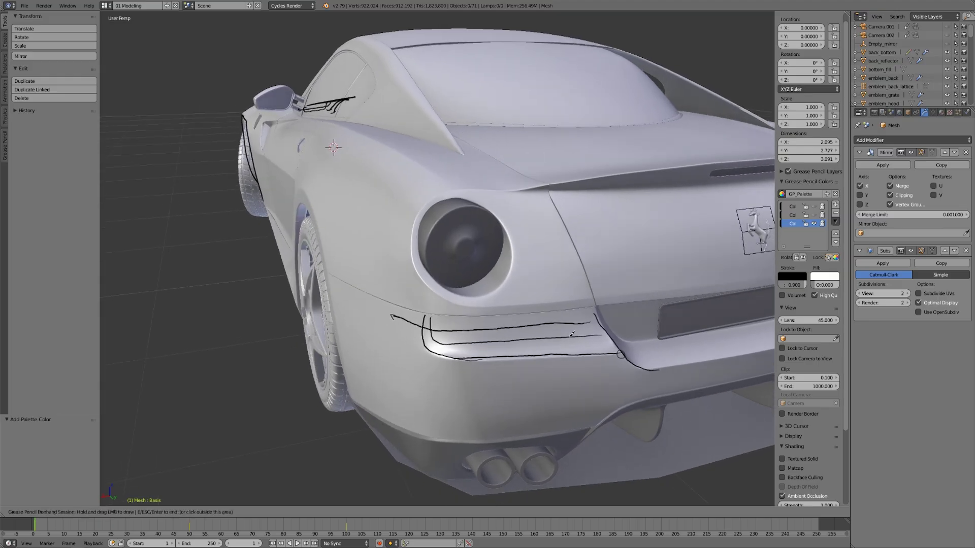
{"action": "key", "text": "Escape"}
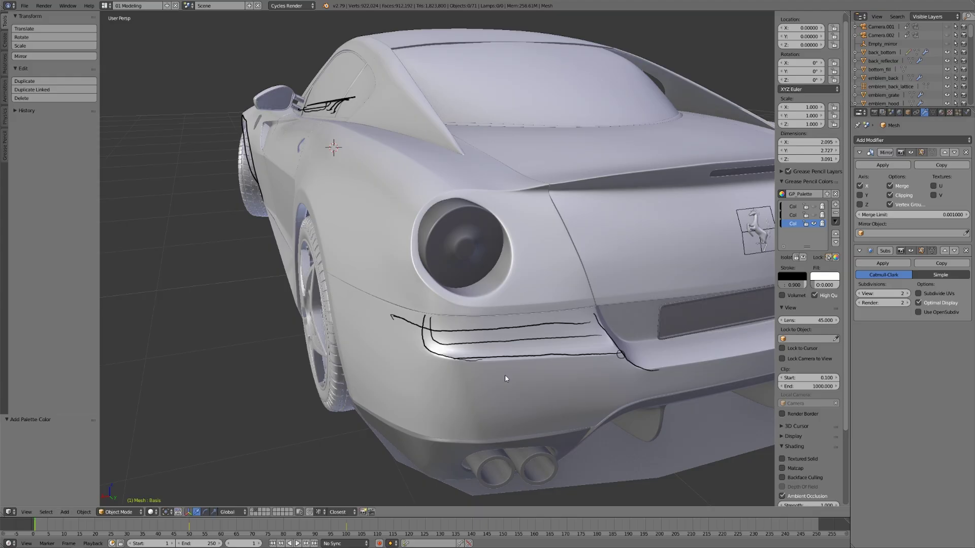
- Open the rear body panel's mesh in Edit Mode and hide the drawn strokes to examine the topology around the bumper crease
{"action": "left_click", "coordinate": [506, 375]}
{"action": "right_click", "coordinate": [509, 377]}
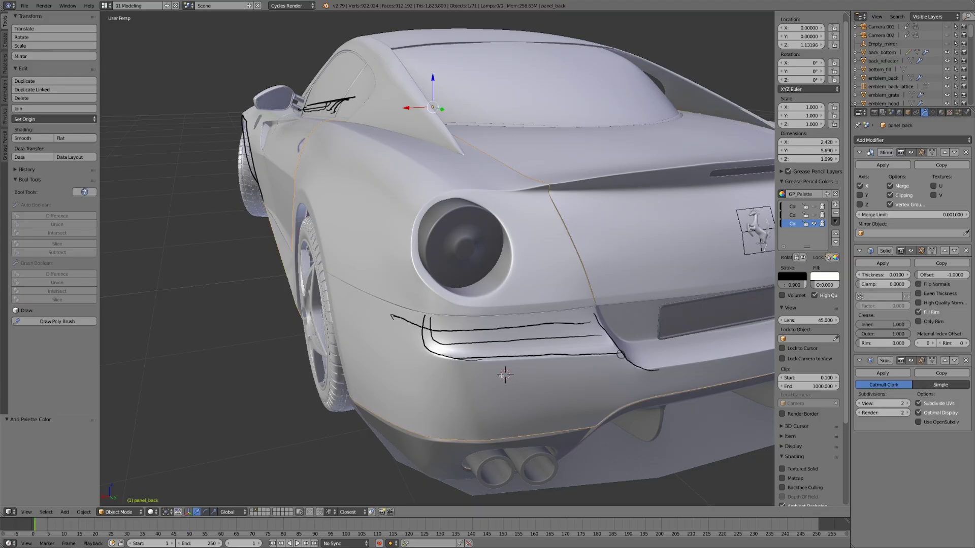
{"action": "key", "text": "Tab"}
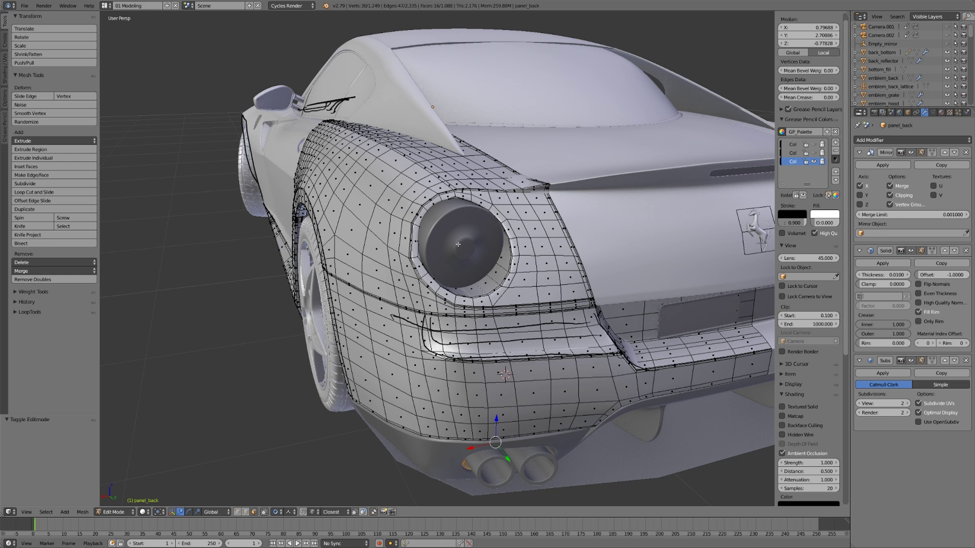
{"action": "left_click", "coordinate": [814, 162]}
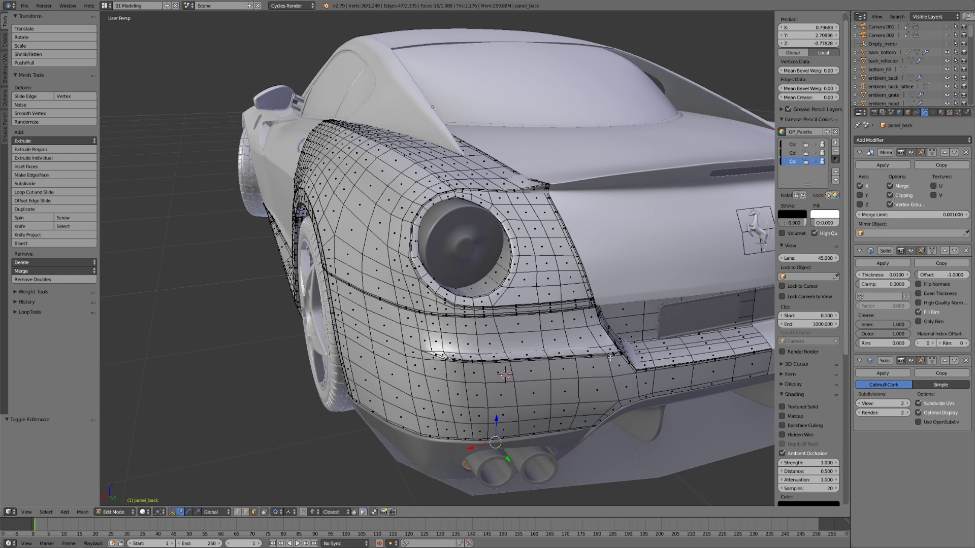
{"action": "middle_click_drag", "start_coordinate": [554, 369], "coordinate": [581, 368]}
{"action": "scroll", "coordinate": [581, 368], "scroll_direction": "up", "scroll_amount": 5}
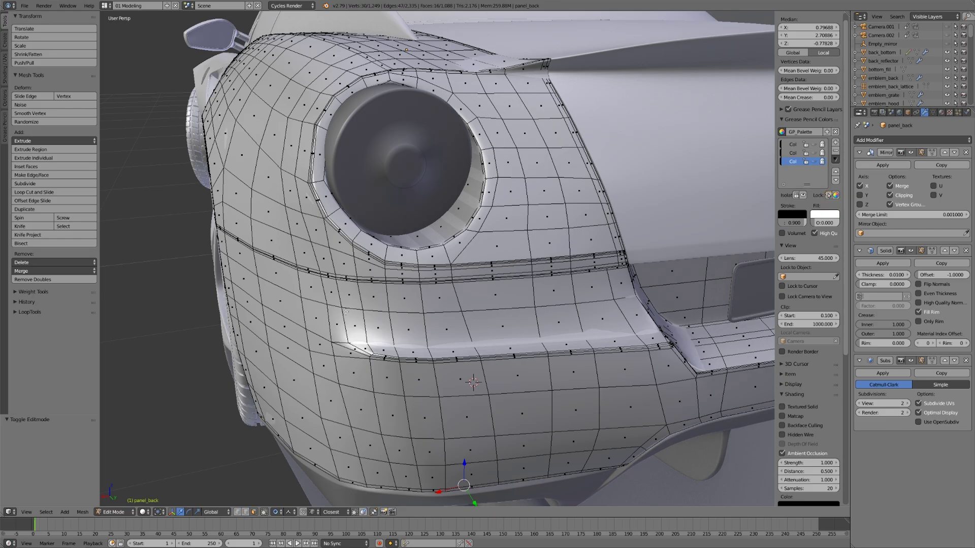
{"action": "left_click", "coordinate": [419, 429], "text": "ctrl+alt"}
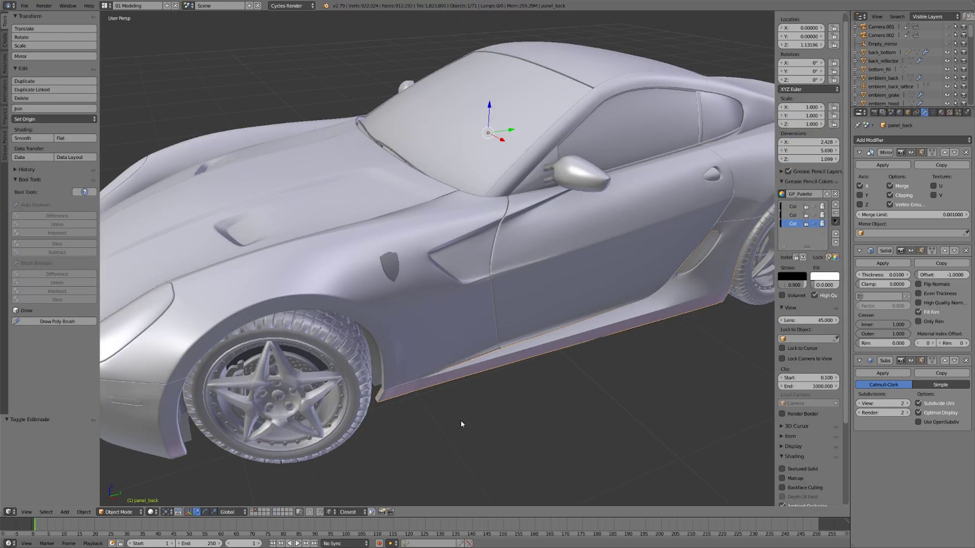
- Return to the head's layer and display the deselected head mesh with Wire and Draw All Edges turned on
{"action": "left_click", "coordinate": [252, 513]}
{"action": "mouse_move", "coordinate": [420, 394]}
{"action": "middle_mouse_down"}
{"action": "mouse_move", "coordinate": [509, 331]}
{"action": "mouse_move", "coordinate": [456, 365]}
{"action": "mouse_move", "coordinate": [492, 339]}
{"action": "mouse_move", "coordinate": [413, 288]}
{"action": "middle_mouse_up"}
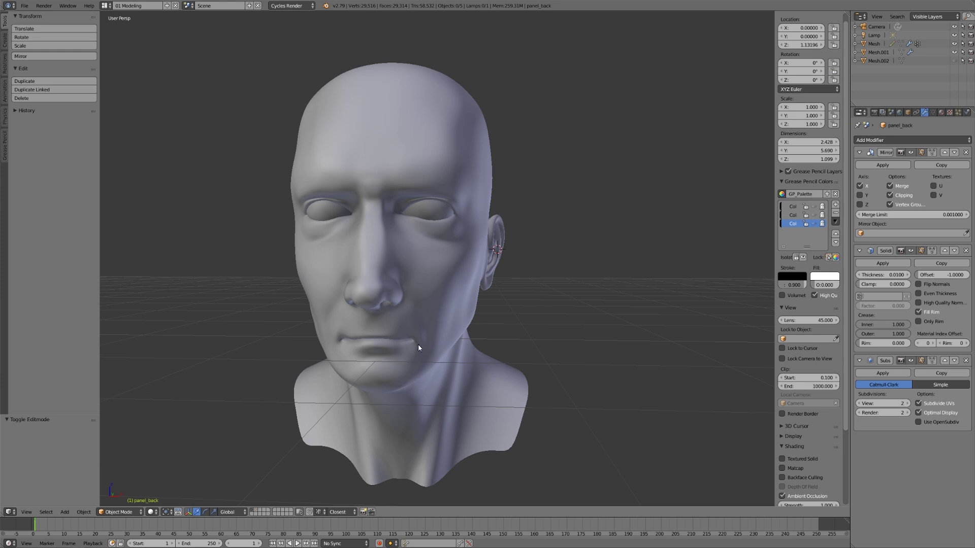
{"action": "left_click", "coordinate": [908, 112]}
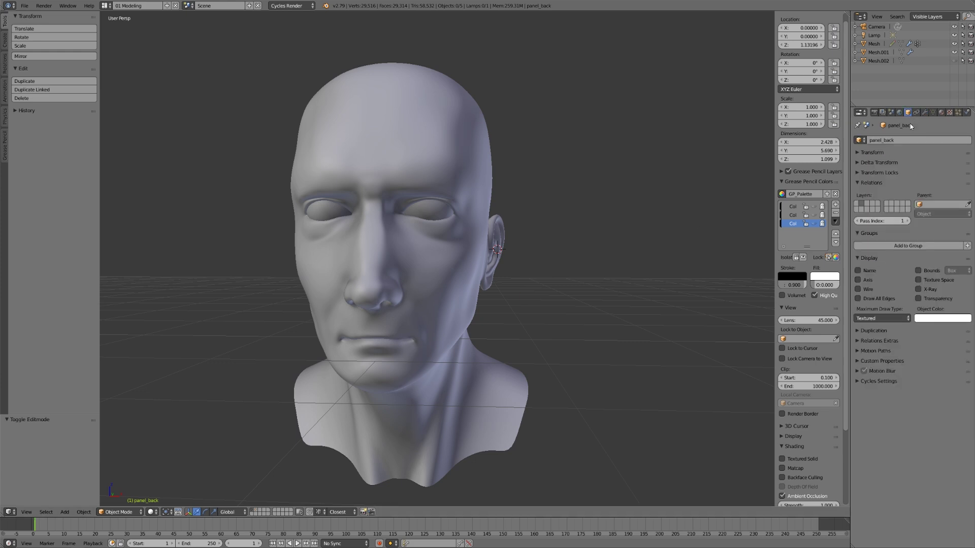
{"action": "right_click", "coordinate": [499, 264]}
{"action": "left_click", "coordinate": [858, 299]}
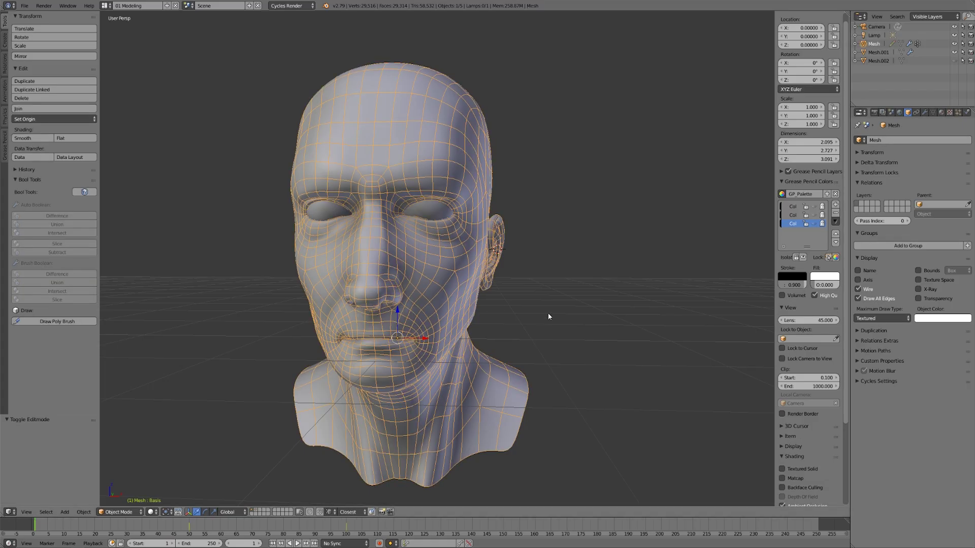
{"action": "middle_click_drag", "start_coordinate": [547, 312], "coordinate": [567, 315]}
{"action": "key", "text": "a"}
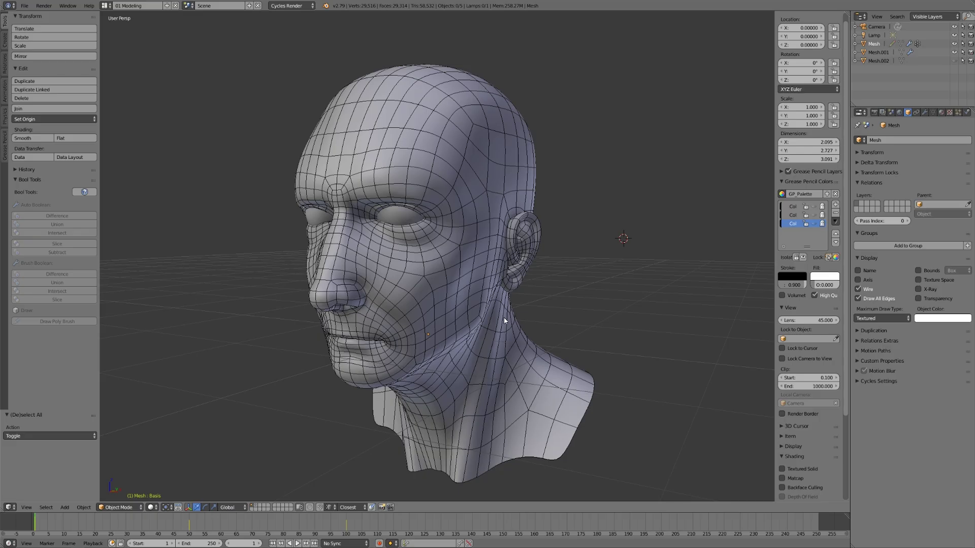
- Play and scrub the head's smile animation up to frame 50, viewing the mesh deformation from several angles
{"action": "key", "text": "alt+a"}
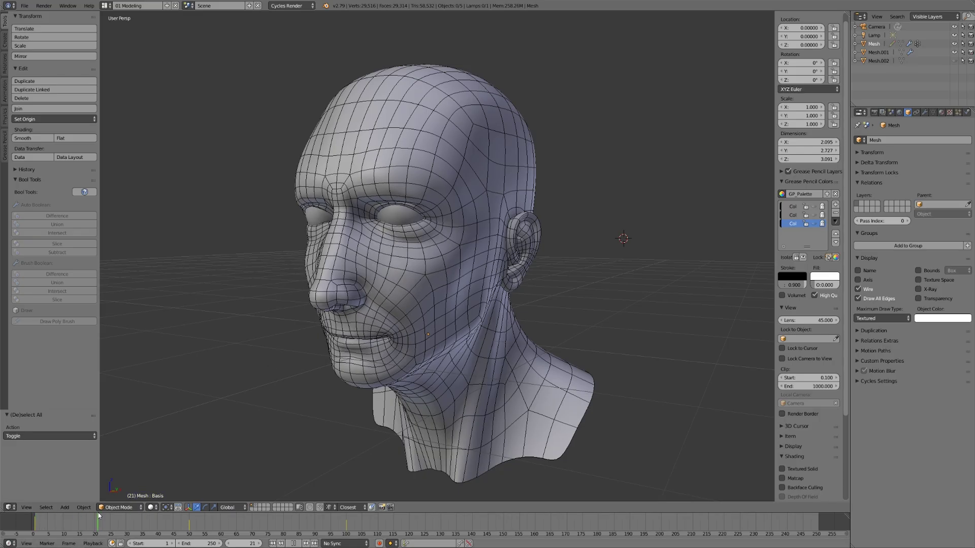
{"action": "left_click_drag", "start_coordinate": [99, 513], "coordinate": [187, 511]}
{"action": "key", "text": "alt+a"}
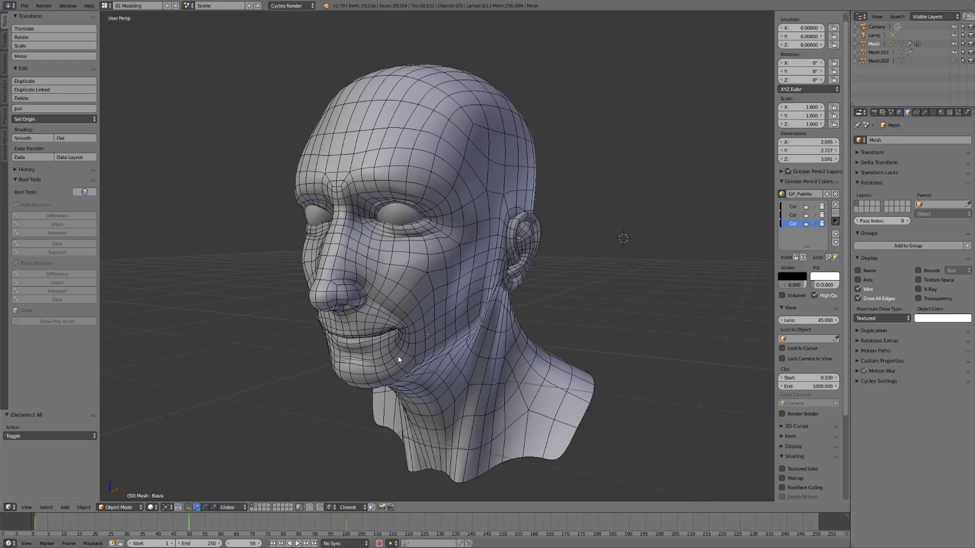
{"action": "middle_click_drag", "start_coordinate": [413, 349], "coordinate": [462, 376]}
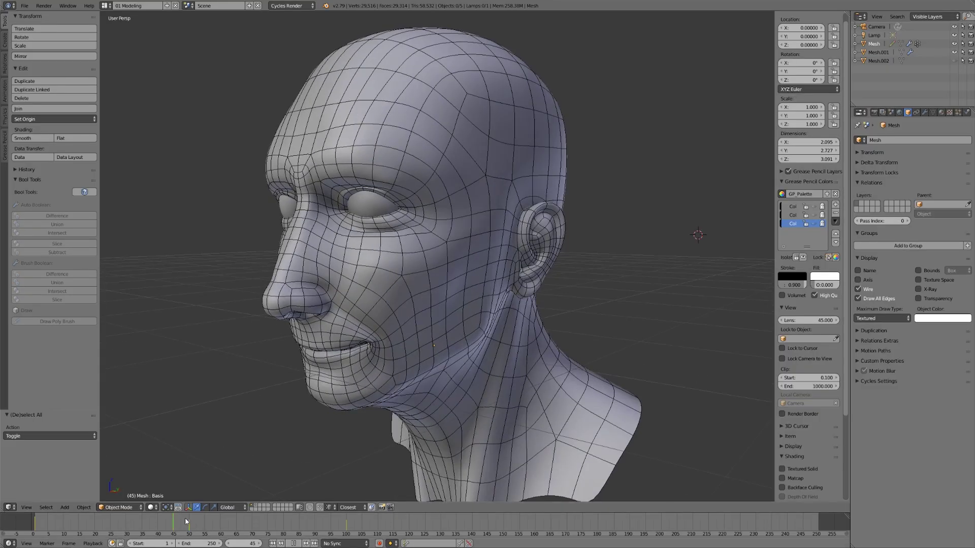
{"action": "key", "text": "alt+a"}
{"action": "key", "text": "alt+a"}
{"action": "middle_click_drag", "start_coordinate": [435, 337], "coordinate": [456, 344]}
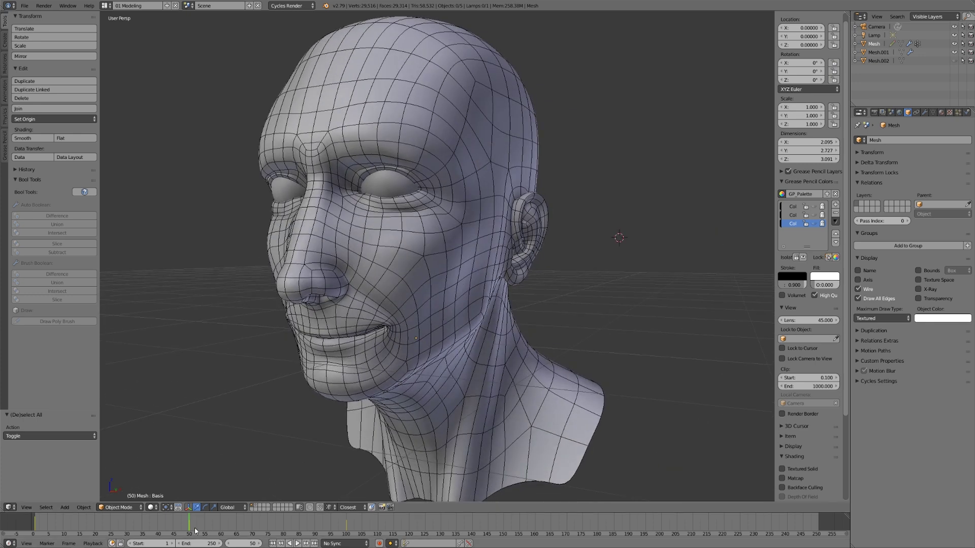
- Replay and scrub the smile up to about frame 51, examining how the edge loops deform around the mouth corner and cheek
{"action": "left_click_drag", "start_coordinate": [194, 528], "coordinate": [155, 514]}
{"action": "key", "text": "alt+a"}
{"action": "key", "text": "alt+a"}
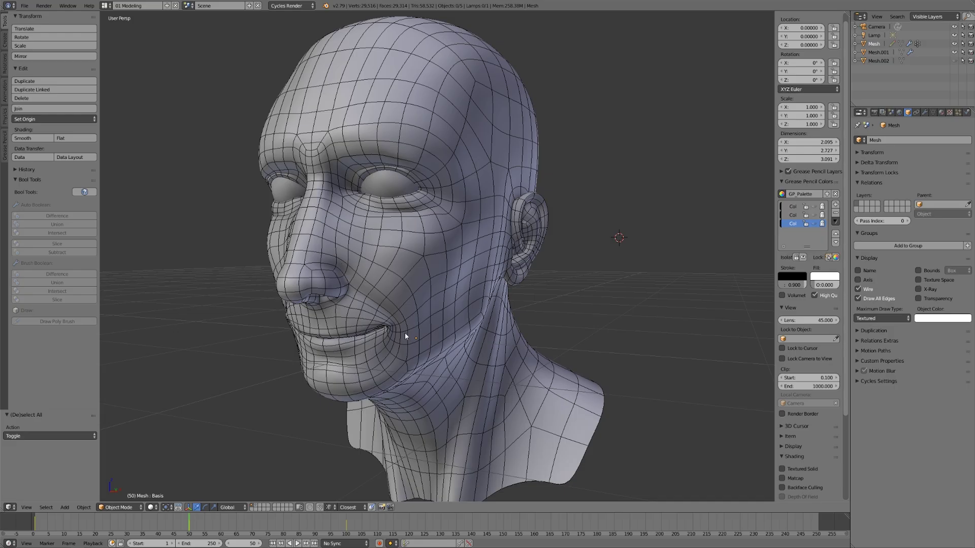
{"action": "left_click_drag", "start_coordinate": [187, 522], "coordinate": [151, 519]}
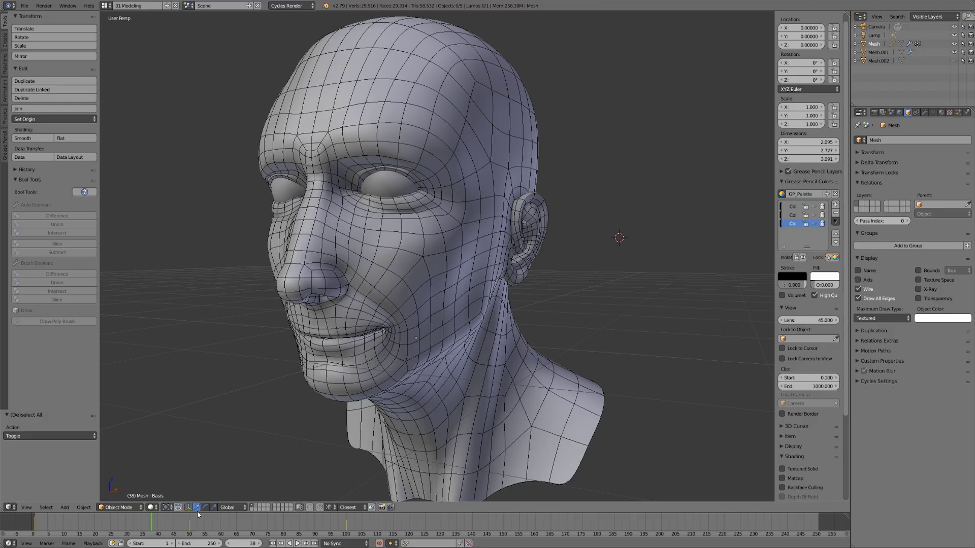
{"action": "key", "text": "alt+a"}
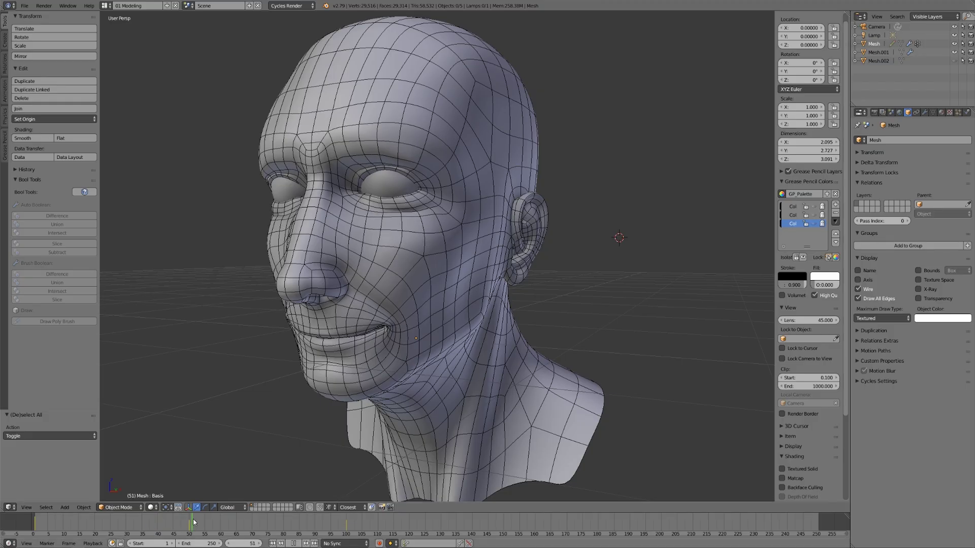
{"action": "key", "text": "alt+a"}
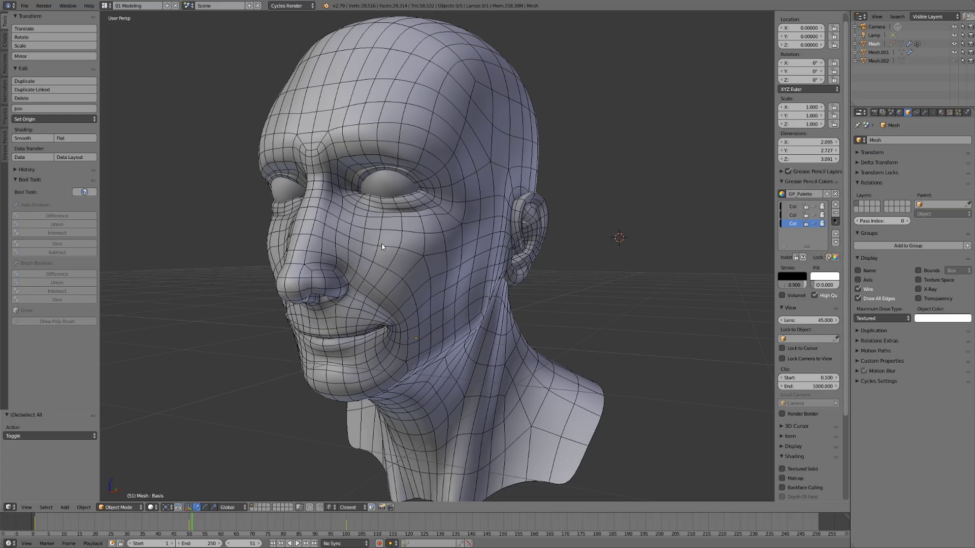
{"action": "key", "text": "alt+a"}
- Scrub and step through the smile between about frames 34 and 50, examining how the mesh deforms around the eye
{"action": "left_click", "coordinate": [202, 520]}
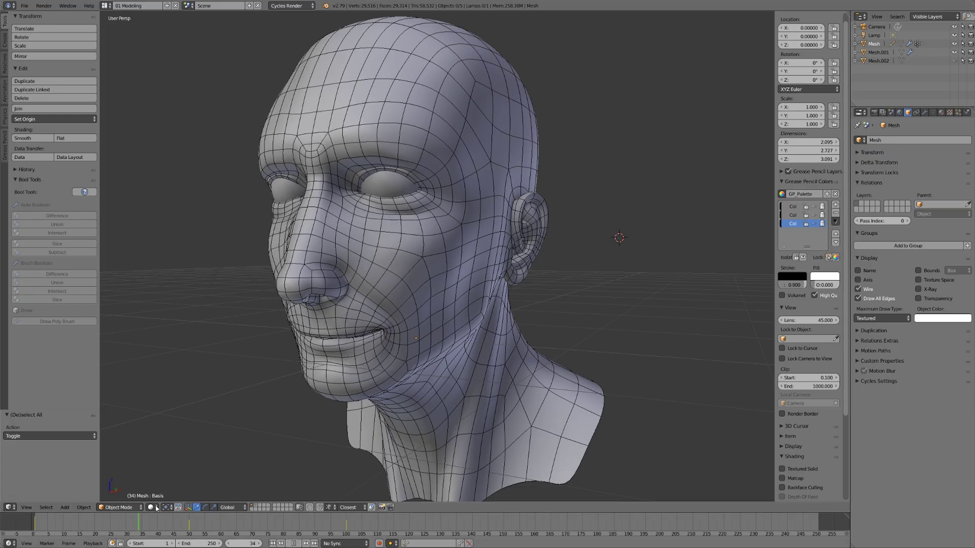
{"action": "key", "text": "Escape"}
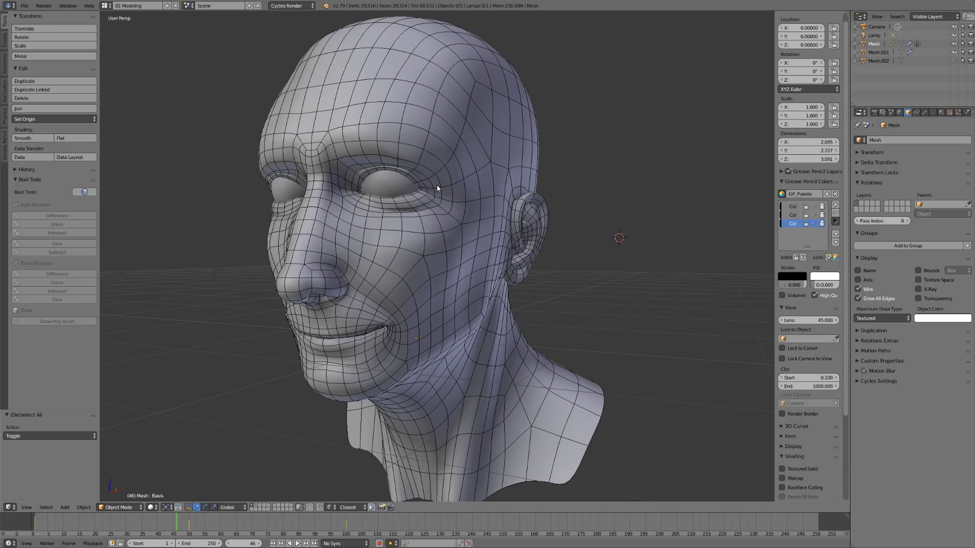
{"action": "key", "text": "Right"}
{"action": "key", "text": "Right"}
{"action": "key", "text": "Right"}
{"action": "key", "text": "alt+a"}
{"action": "left_click_drag", "start_coordinate": [187, 519], "coordinate": [169, 521]}
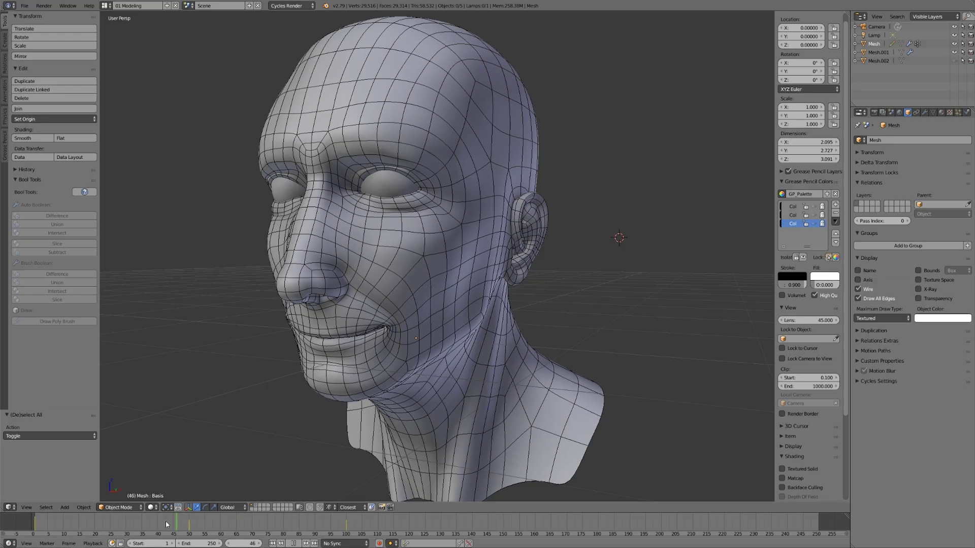
- Play and scrub the head's animation past the smile to the frown at frame 99, examining the brow and mouth topology from several angles
{"action": "left_click", "coordinate": [188, 519]}
{"action": "left_click_drag", "start_coordinate": [184, 522], "coordinate": [157, 517]}
{"action": "key", "text": "alt+a"}
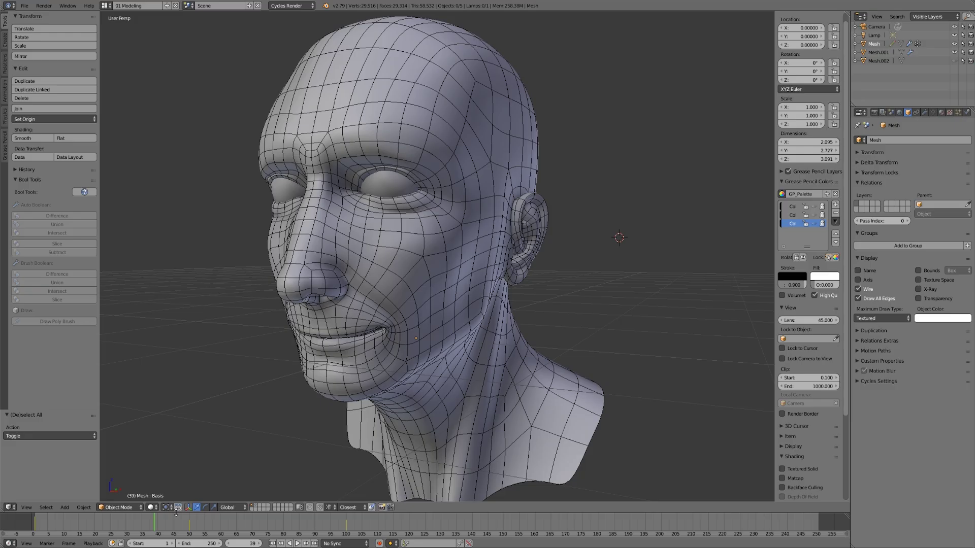
{"action": "key", "text": "alt+a"}
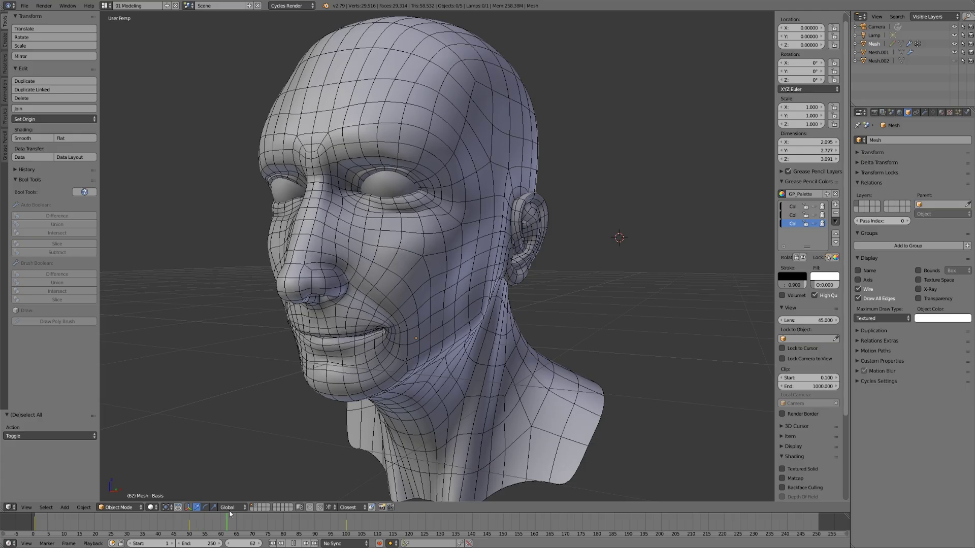
{"action": "key", "text": "alt+a"}
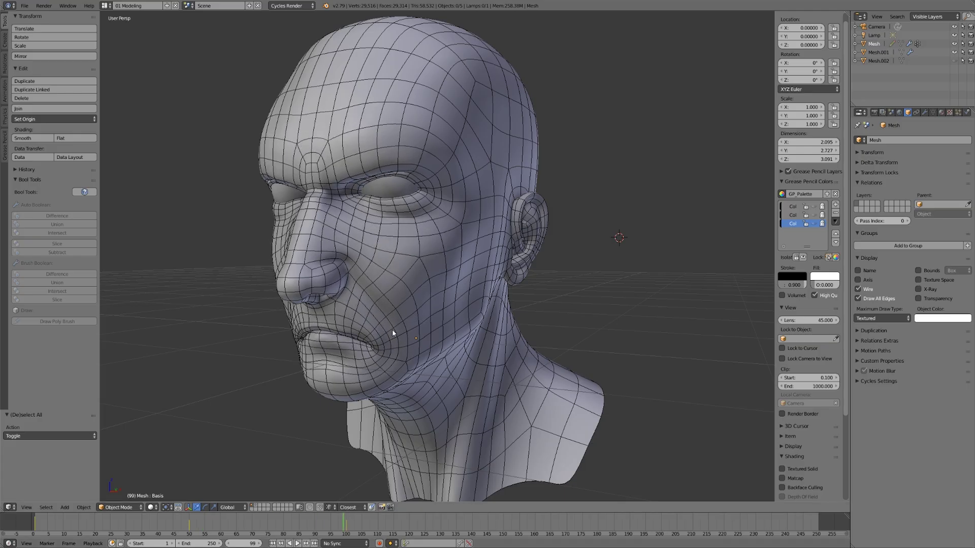
{"action": "middle_click_drag", "start_coordinate": [392, 329], "coordinate": [358, 269]}
{"action": "middle_click_drag", "start_coordinate": [399, 316], "coordinate": [314, 267]}
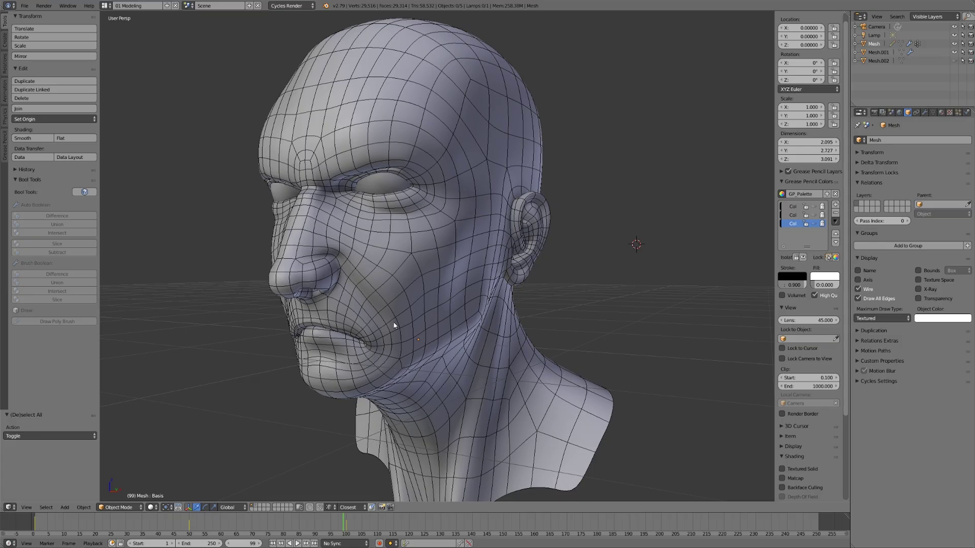
{"action": "middle_click_drag", "start_coordinate": [393, 315], "coordinate": [396, 264]}
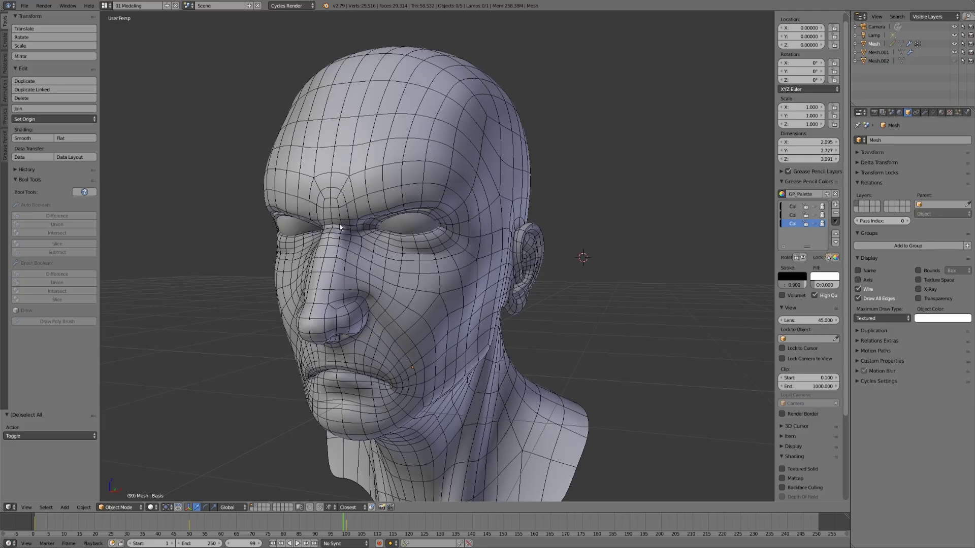
{"action": "middle_click_drag", "start_coordinate": [330, 226], "coordinate": [379, 310]}
- Scrub the animation back to frame 1 and view the neutral head's edge flow from a more sideways angle
{"action": "left_click", "coordinate": [298, 543]}
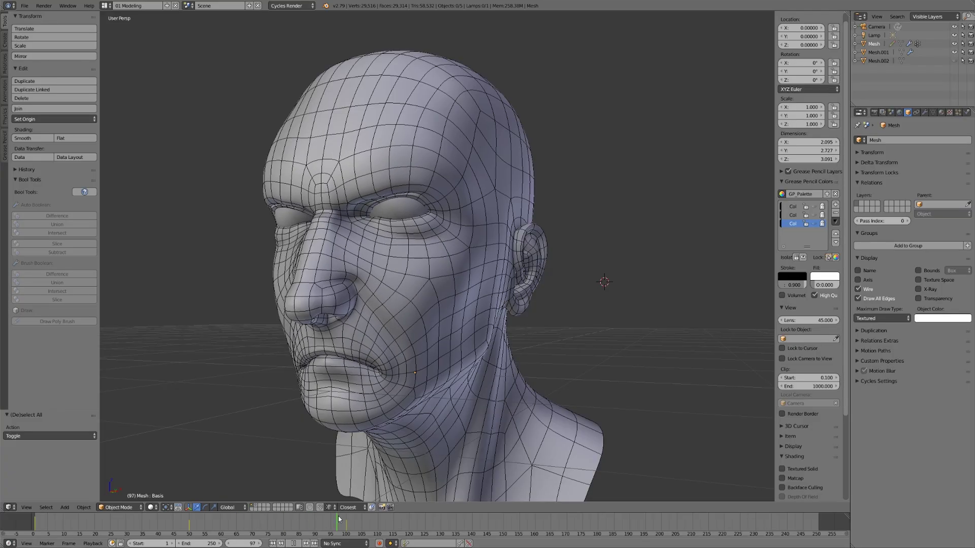
{"action": "left_click", "coordinate": [149, 513]}
{"action": "left_click_drag", "start_coordinate": [149, 514], "coordinate": [36, 523]}
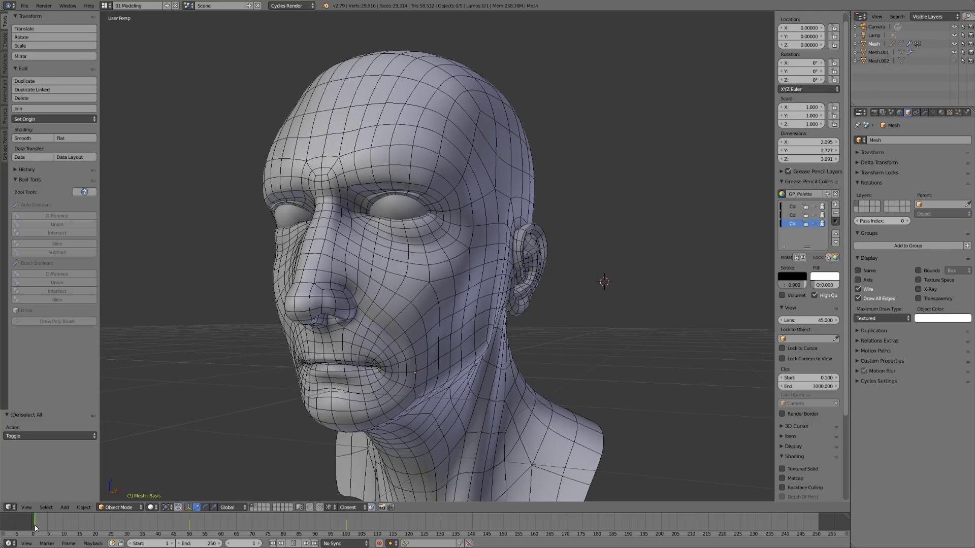
{"action": "key", "text": "alt+a"}
{"action": "middle_click_drag", "start_coordinate": [447, 365], "coordinate": [456, 385]}
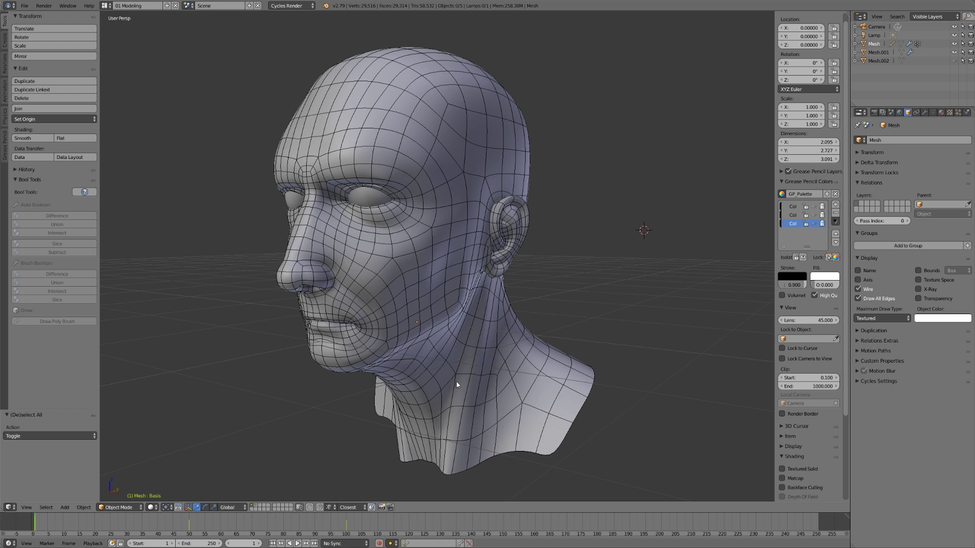